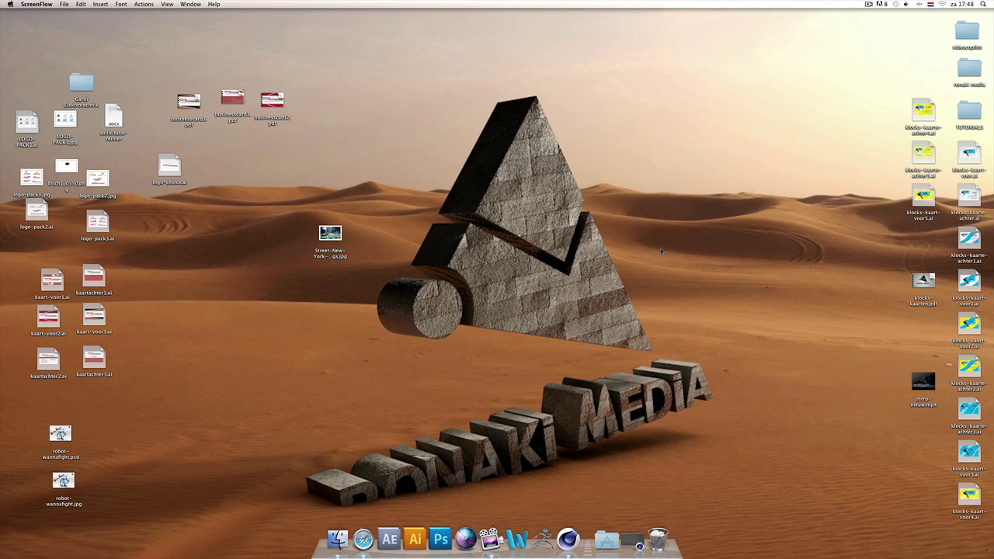
# - View the desktop image Street-New-York-Taxi-Buildings.jpg and close it again
pyautogui.moveTo(712, 167); pyautogui.dragTo(374, 465)
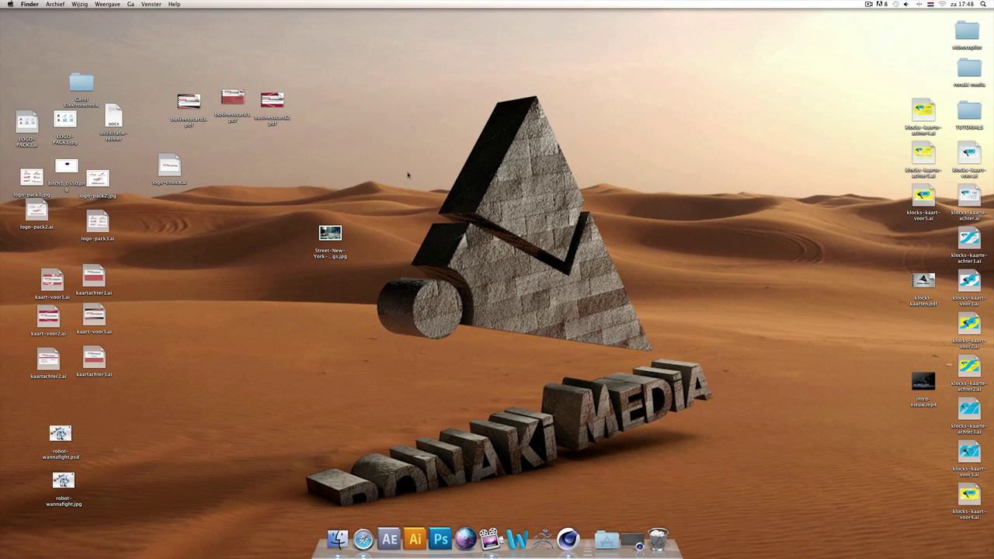
pyautogui.doubleClick(330, 234)
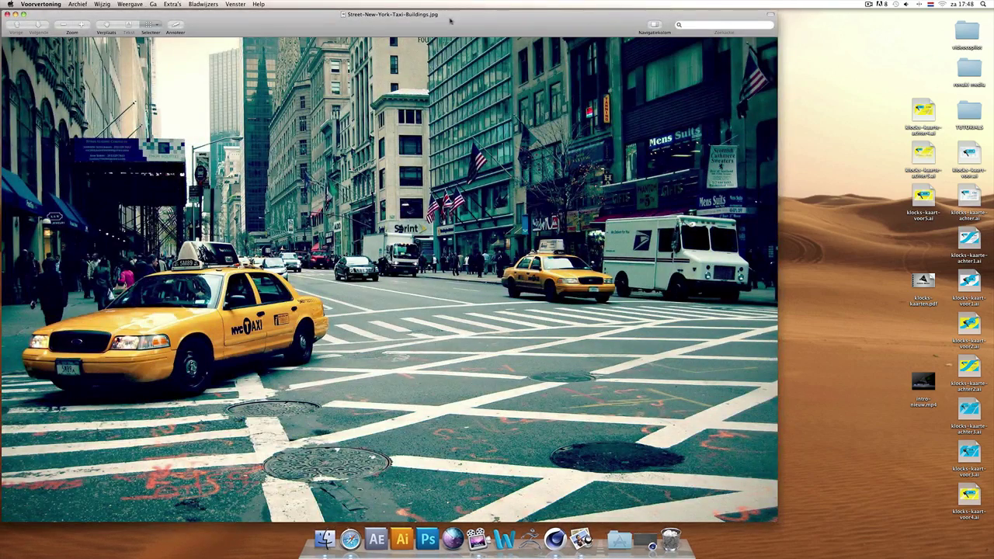
pyautogui.moveTo(449, 21); pyautogui.dragTo(603, 23)
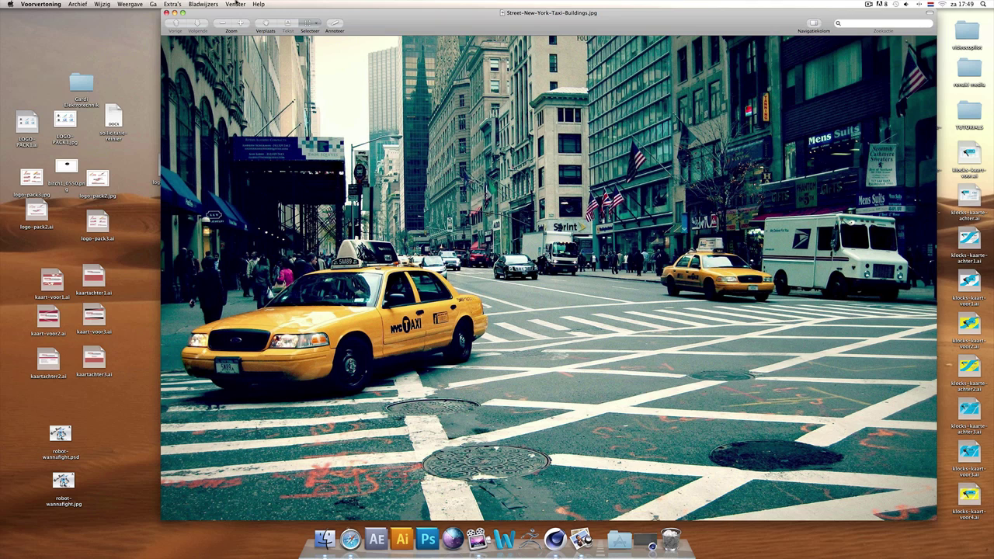
pyautogui.moveTo(218, 15); pyautogui.dragTo(185, 17)
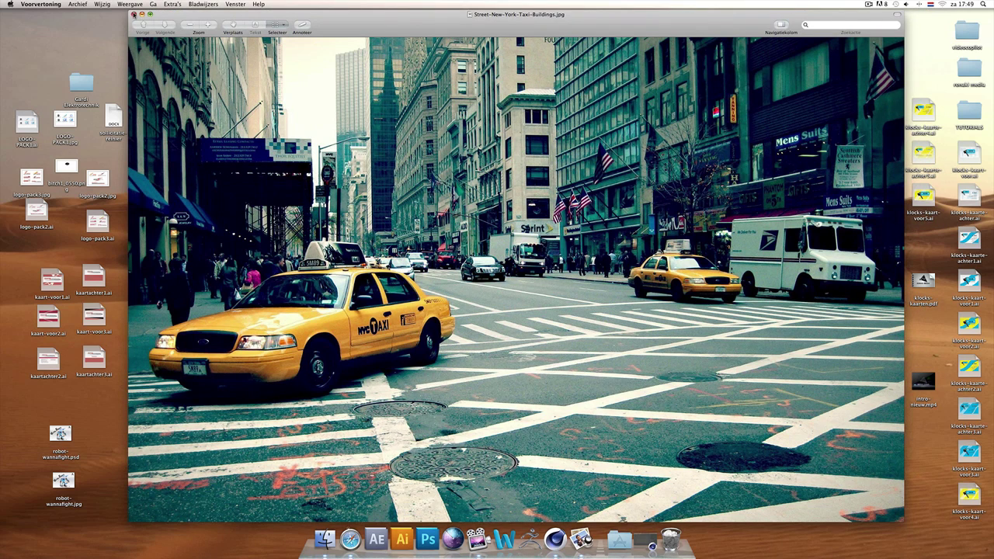
pyautogui.click(134, 14)
# - Switch to the minimized Untitled 9 project in CINEMA 4D and add a Background object and a Floor object
pyautogui.click(644, 431)
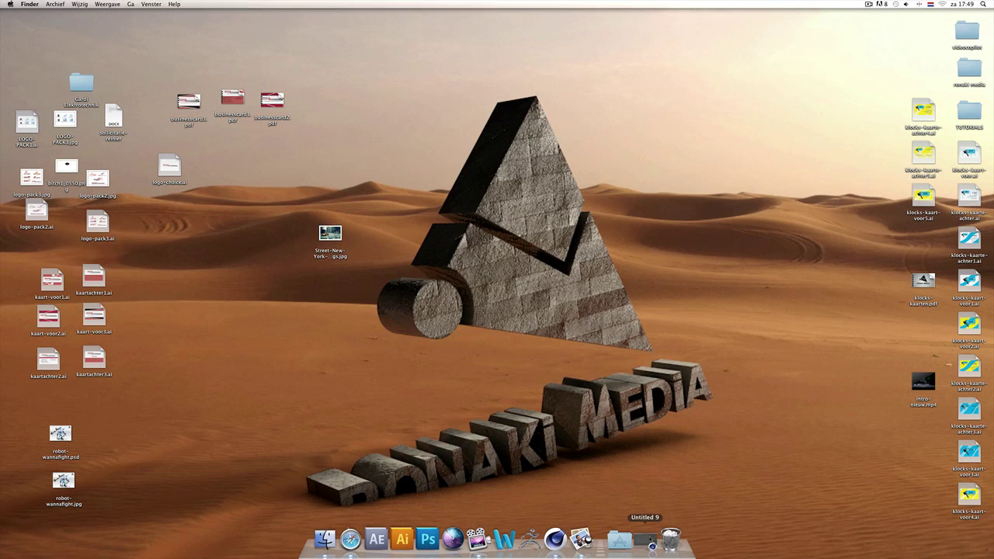
pyautogui.click(644, 540)
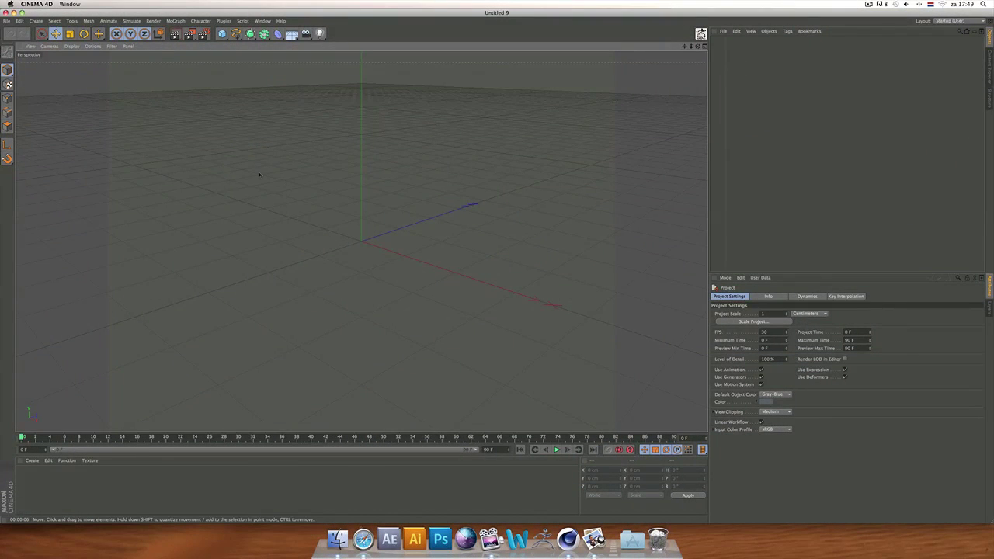
pyautogui.moveTo(291, 33); pyautogui.dragTo(325, 69)
pyautogui.moveTo(291, 33); pyautogui.dragTo(311, 40)
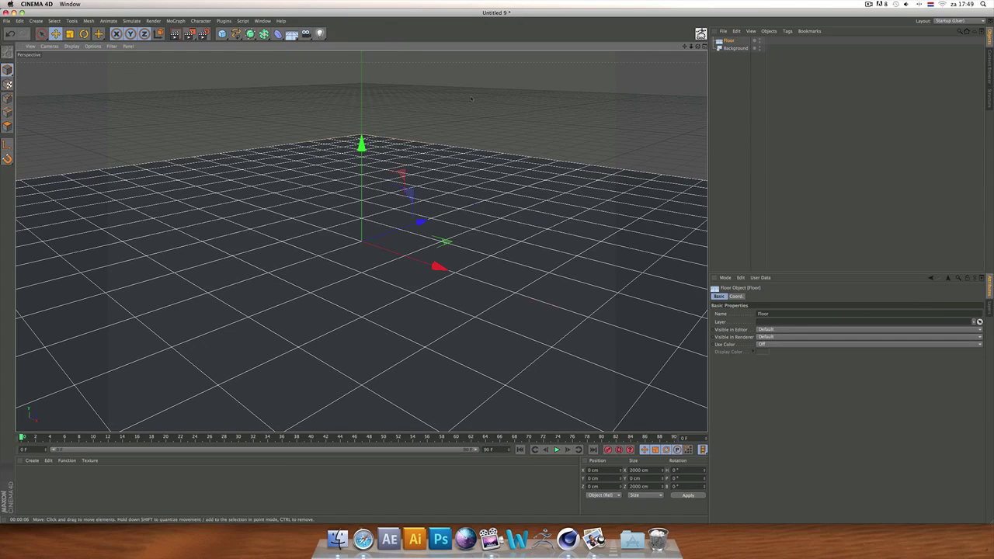
# - Move the floor along its Z and X axes to about X -83 cm and Z 89 cm
pyautogui.moveTo(691, 46); pyautogui.dragTo(692, 46)
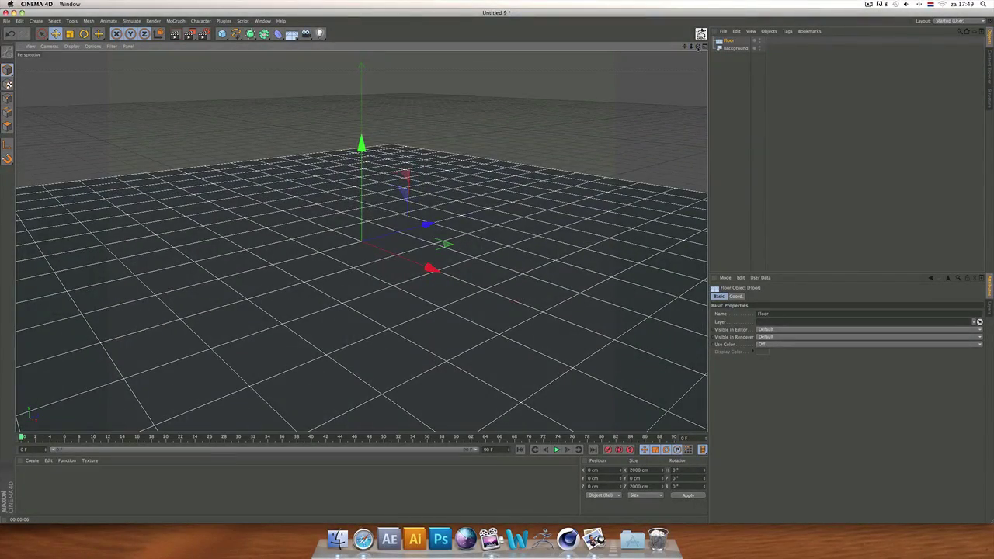
pyautogui.moveTo(429, 224); pyautogui.dragTo(458, 216)
pyautogui.moveTo(469, 258); pyautogui.dragTo(440, 249)
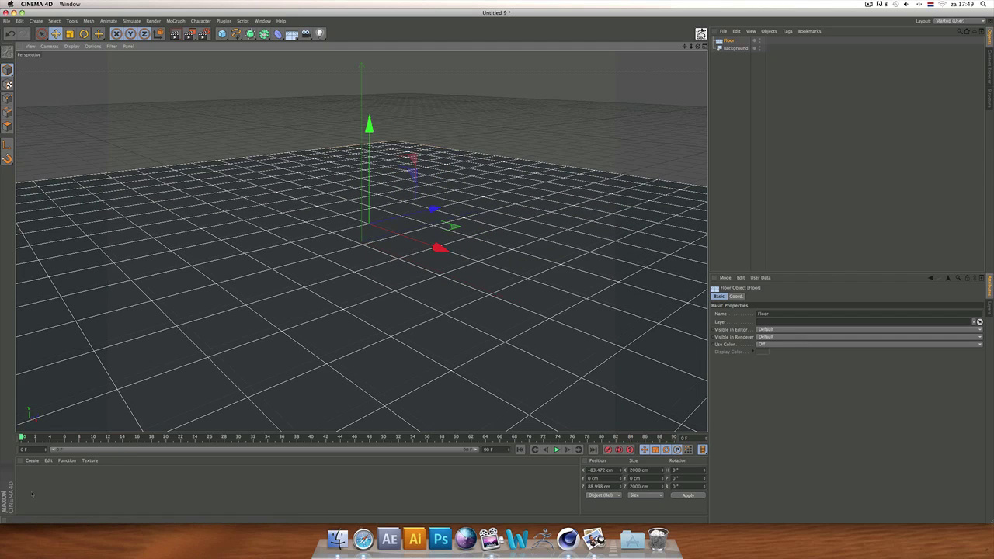
# - Create a material with Street-New-York-Taxi-Buildings.jpg as its Color texture, copying the image to the project location, and turn off its Specular channel
pyautogui.doubleClick(30, 483)
pyautogui.doubleClick(25, 477)
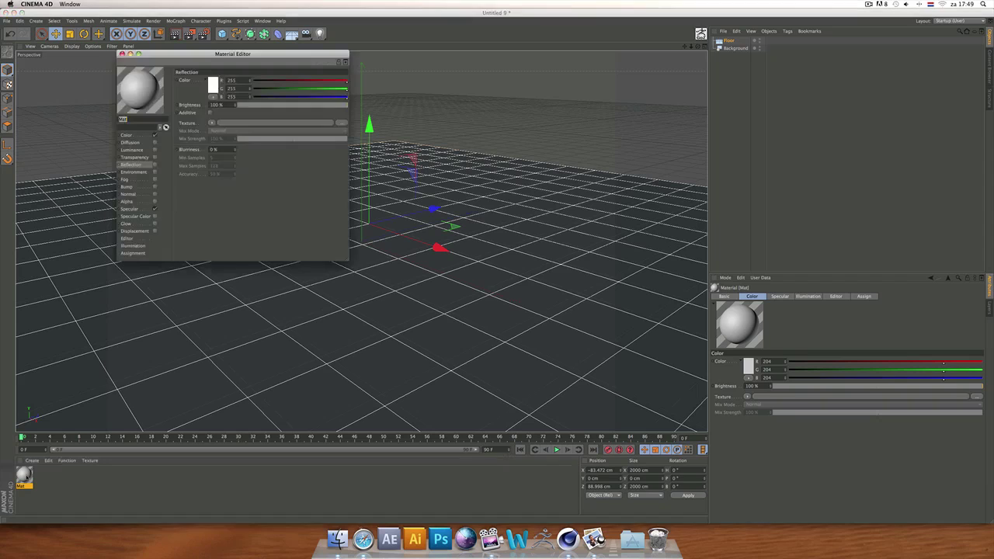
pyautogui.click(138, 135)
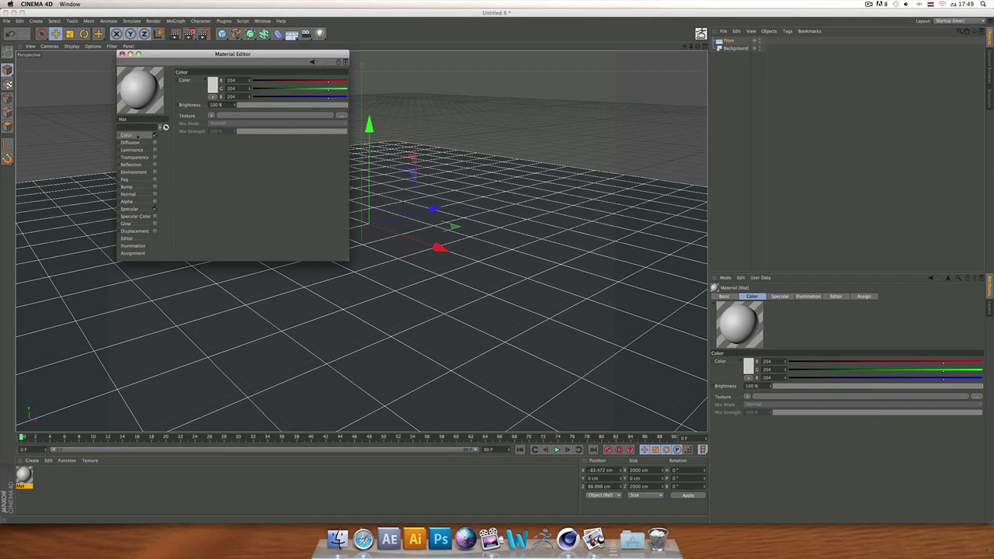
pyautogui.click(211, 116)
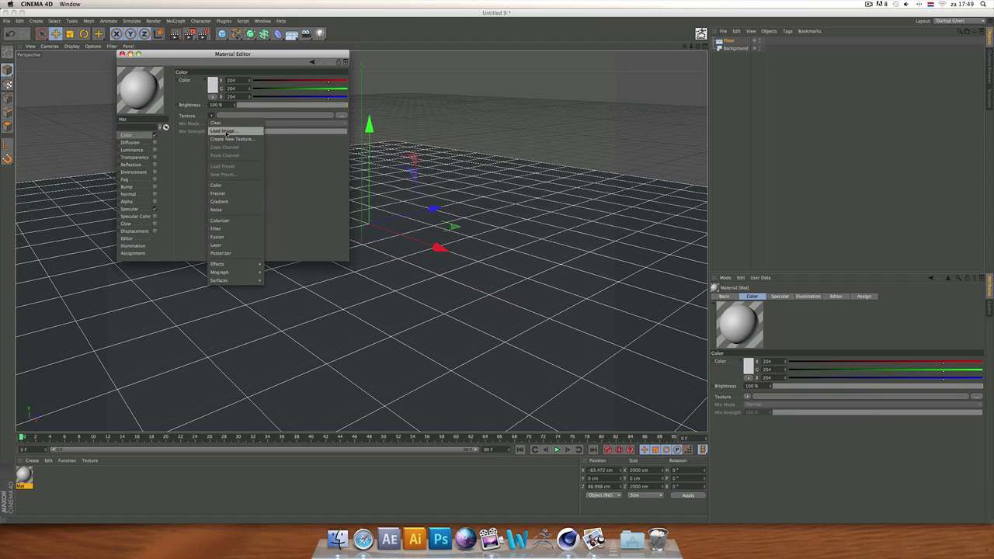
pyautogui.click(223, 135)
pyautogui.scroll(-5, 497, 194)
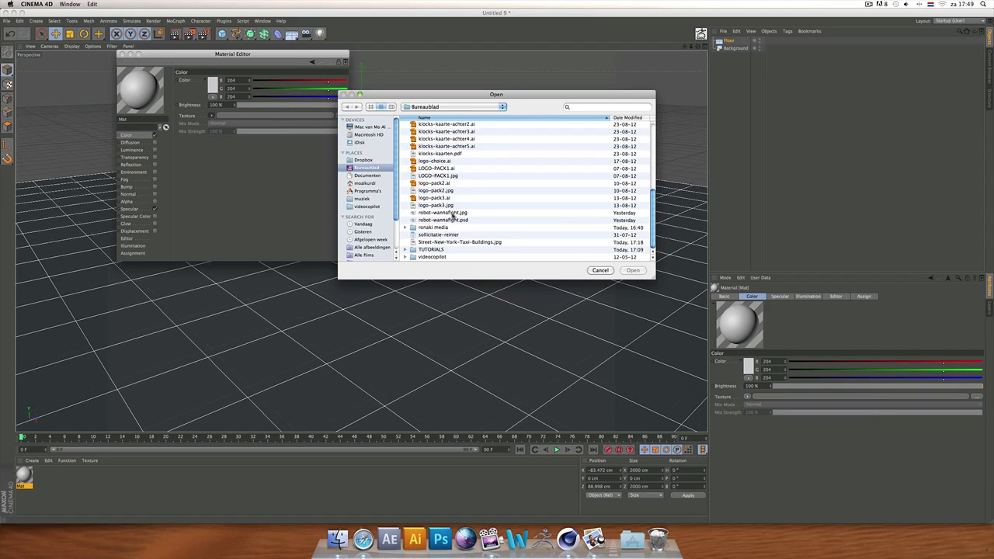
pyautogui.click(456, 242)
pyautogui.click(644, 271)
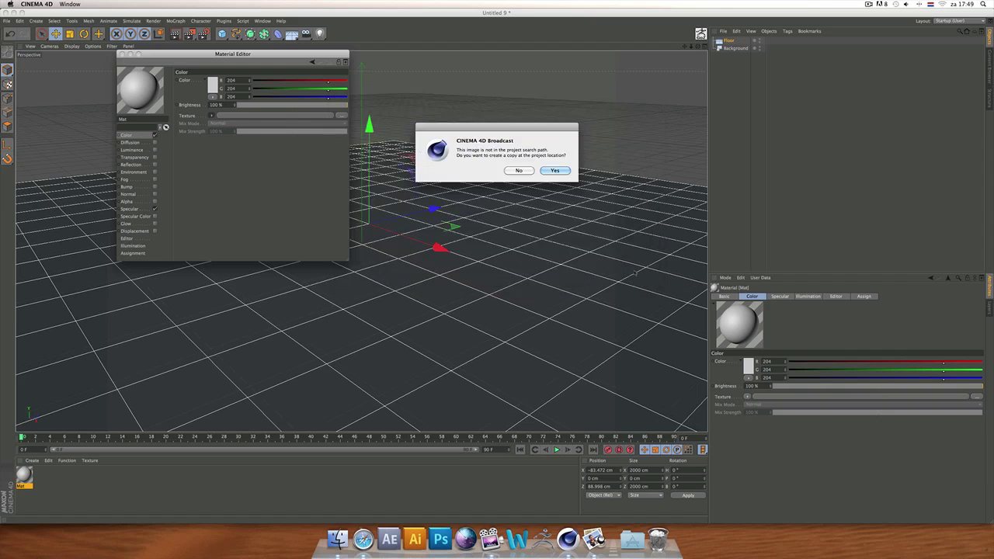
pyautogui.click(549, 170)
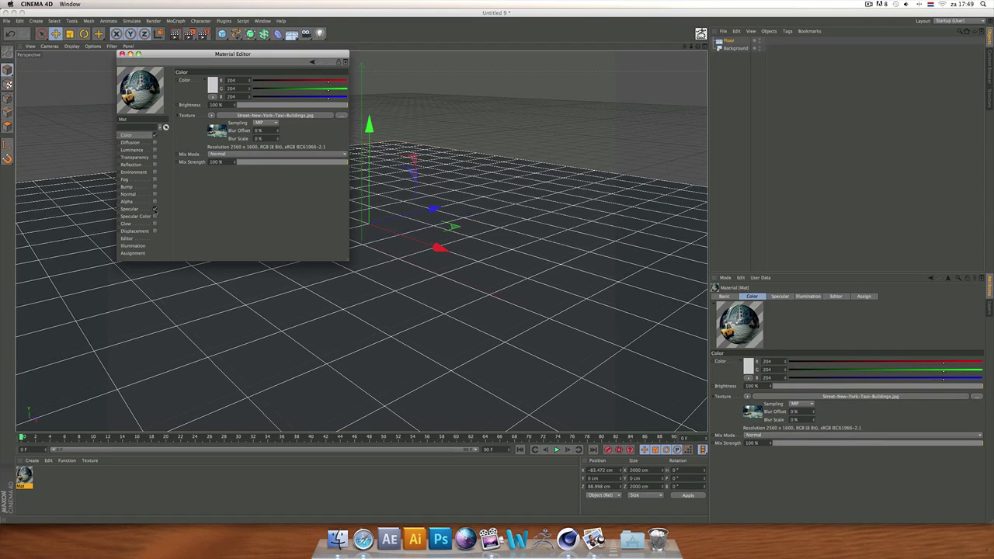
pyautogui.click(155, 210)
pyautogui.click(122, 54)
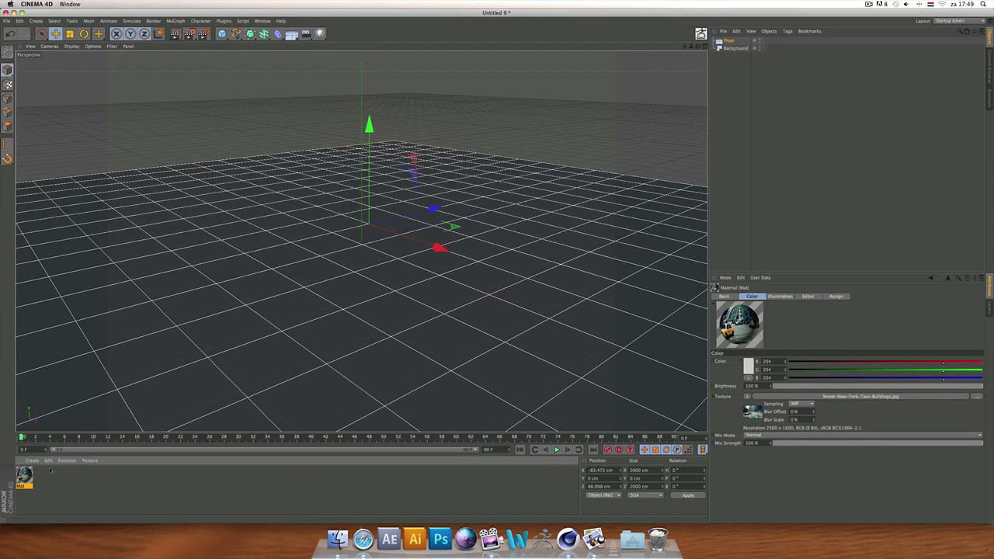
# - Apply the street material to the Background object and copy its texture tag onto the Floor
pyautogui.moveTo(25, 475); pyautogui.dragTo(740, 50)
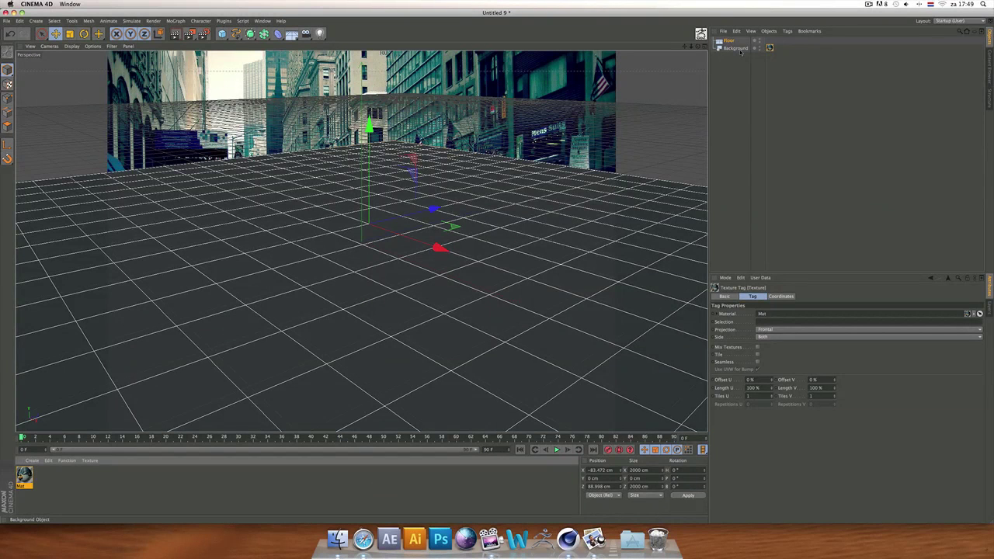
pyautogui.click(769, 48)
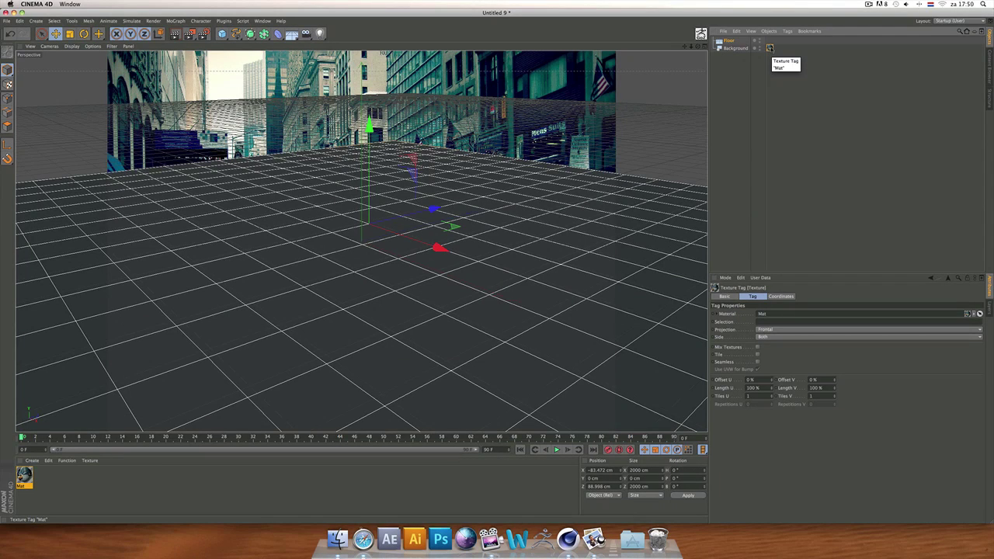
pyautogui.keyDown('ctrl'); pyautogui.moveTo(770, 48); pyautogui.dragTo(769, 41); pyautogui.keyUp('ctrl')
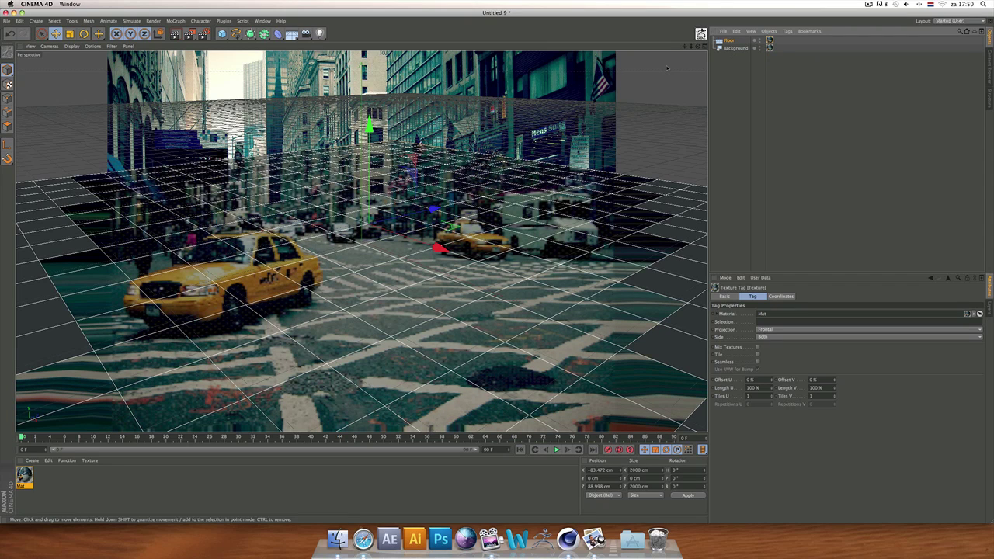
# - Add a Compositing tag to the Floor and enable Compositing Background in it
pyautogui.click(729, 40)
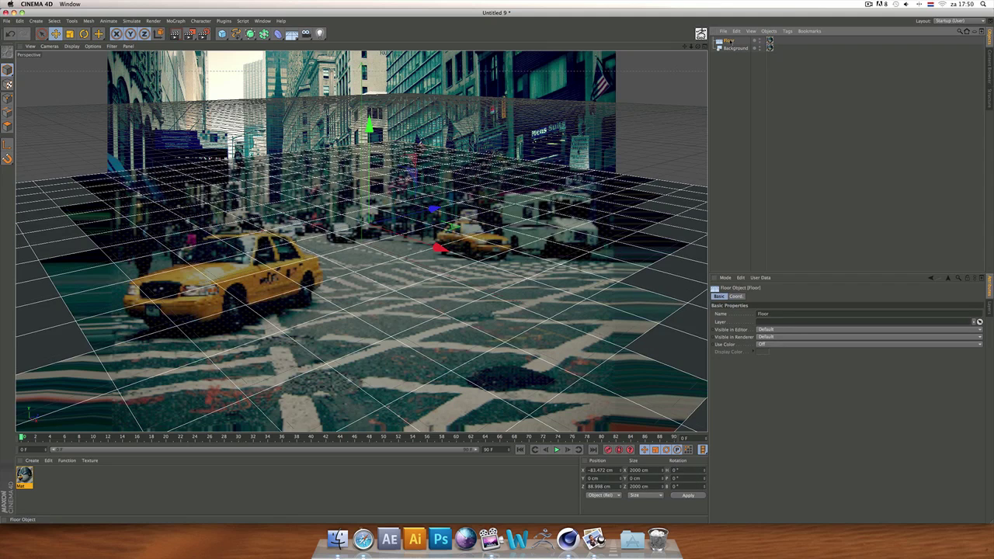
pyautogui.rightClick(731, 41)
pyautogui.moveTo(751, 44)
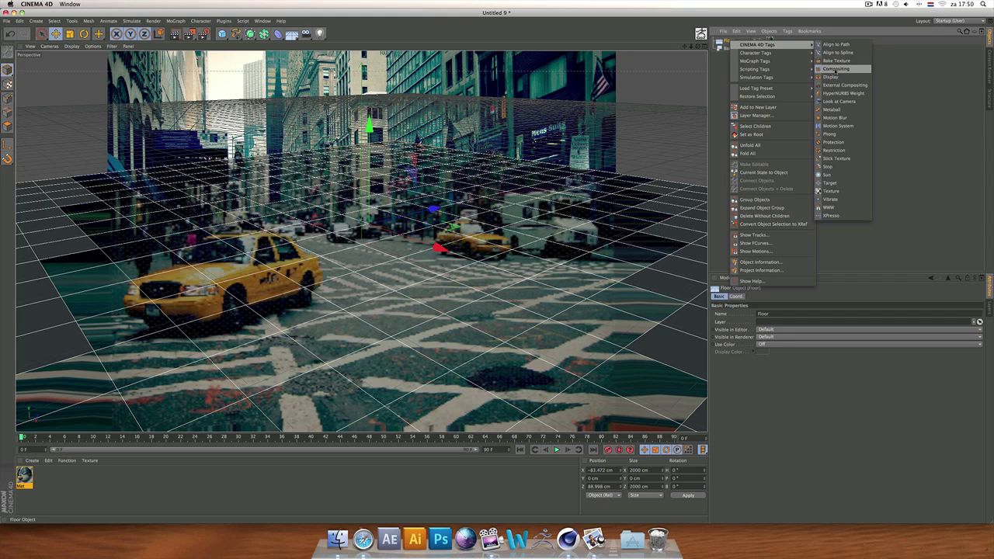
pyautogui.click(836, 69)
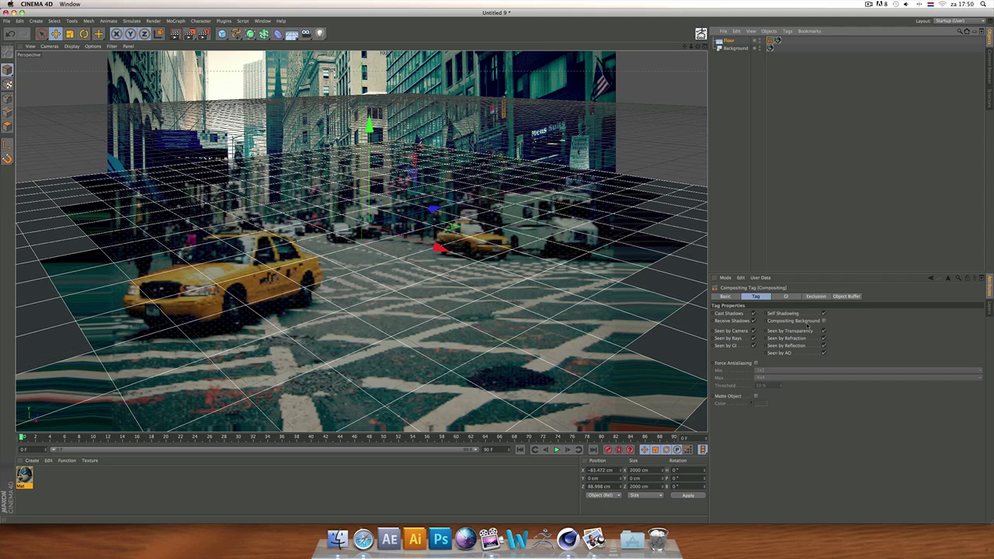
pyautogui.click(823, 320)
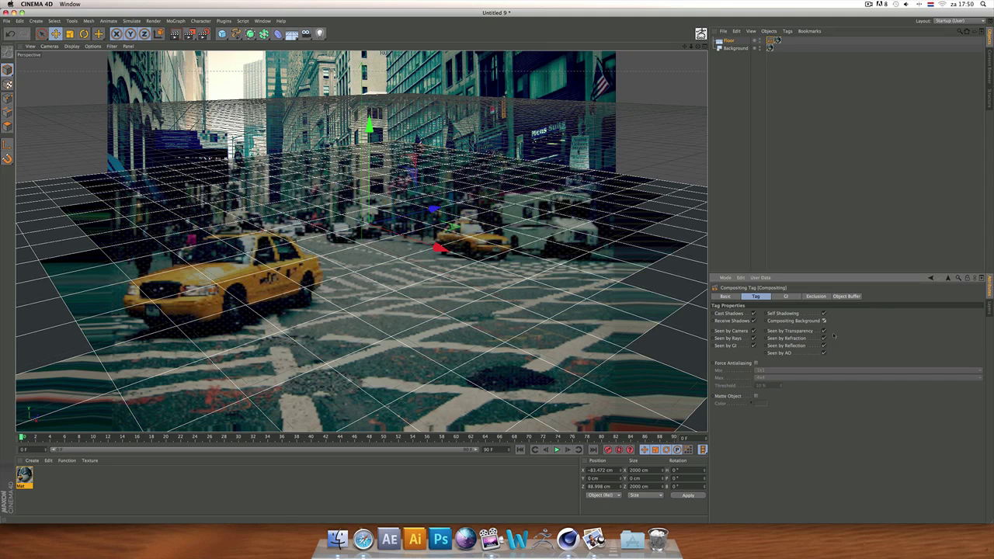
pyautogui.click(665, 84)
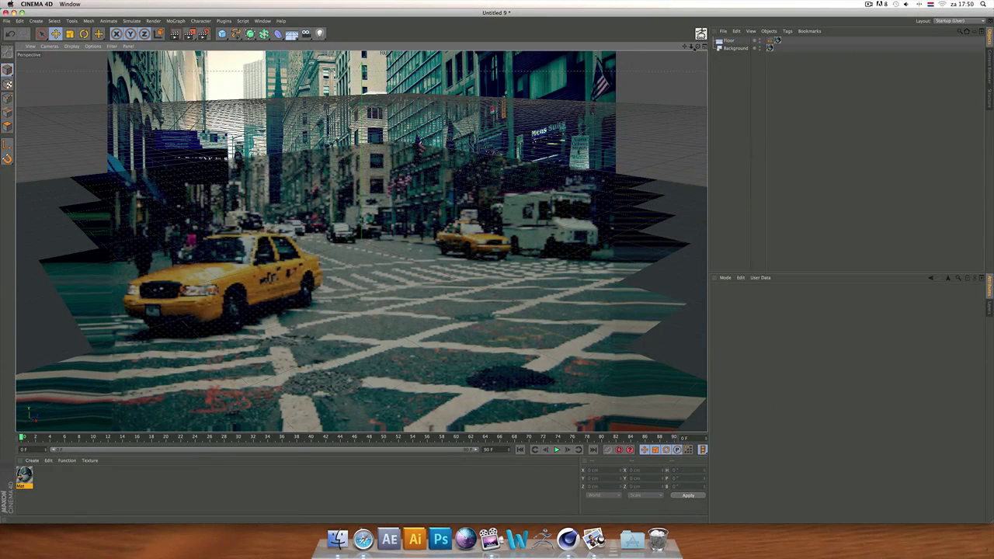
# - Set the render output to the Film/Video preset HDV/HDTV 720 29.97
pyautogui.click(203, 34)
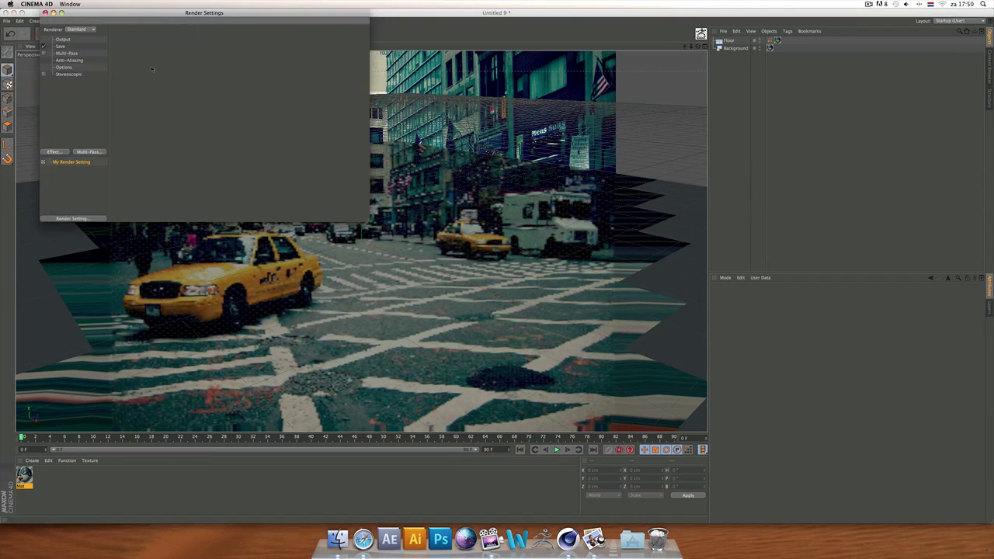
pyautogui.click(63, 39)
pyautogui.click(117, 38)
pyautogui.moveTo(142, 62)
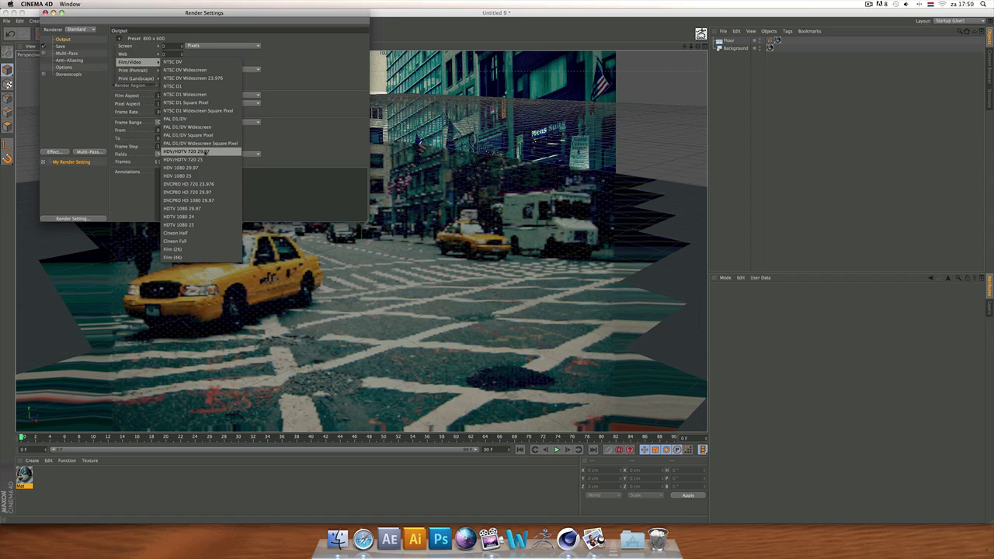
pyautogui.click(203, 152)
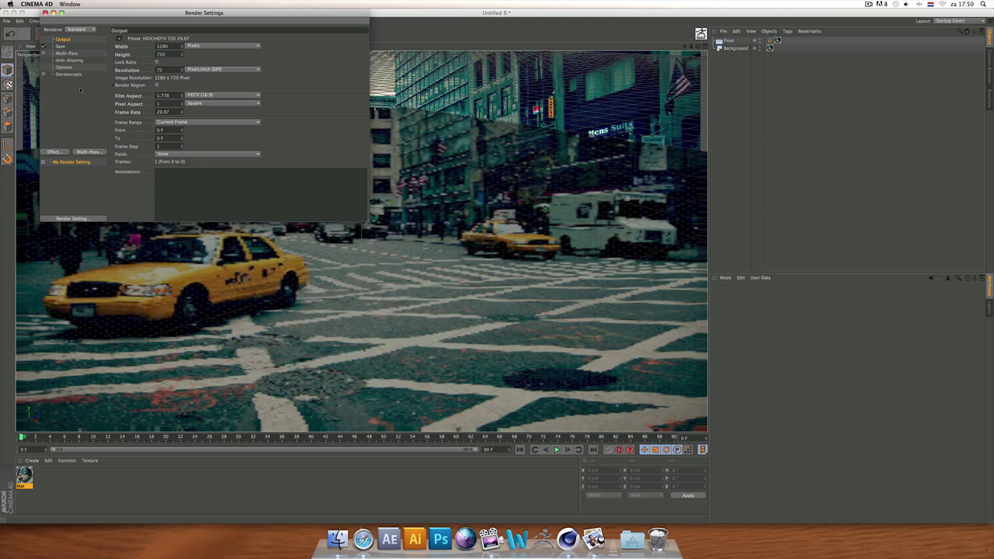
# - Add the Global Illumination and Ambient Occlusion effects to the render settings
pyautogui.click(56, 151)
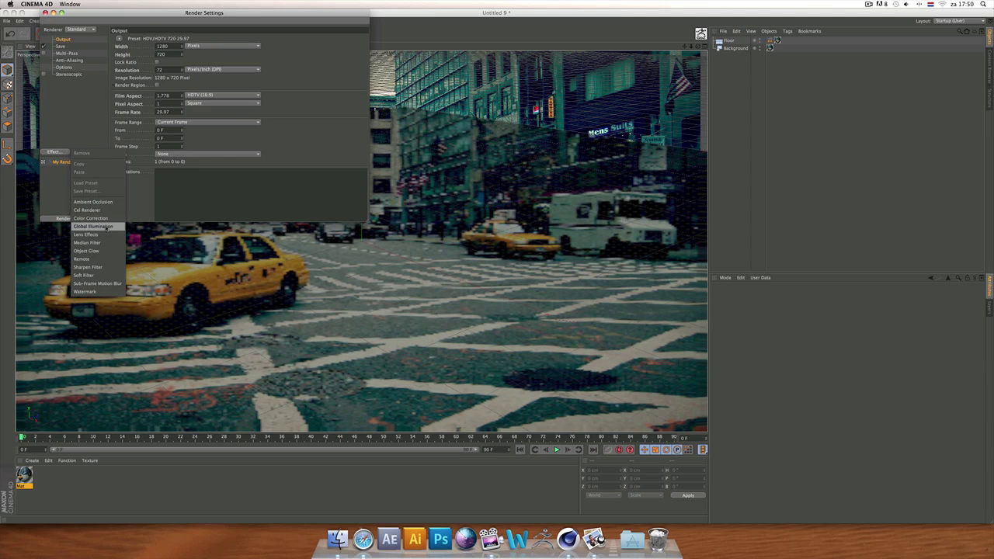
pyautogui.click(105, 227)
pyautogui.click(56, 152)
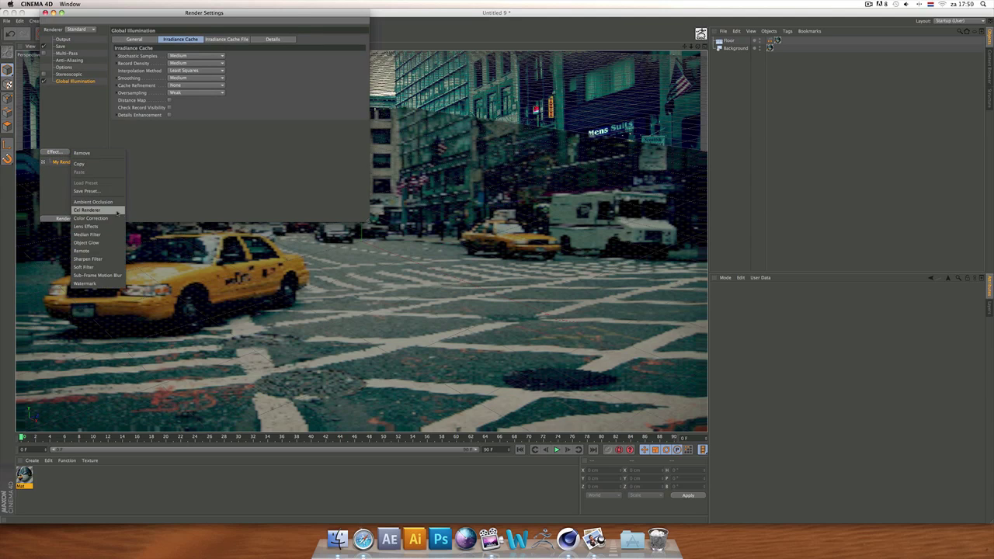
pyautogui.click(107, 201)
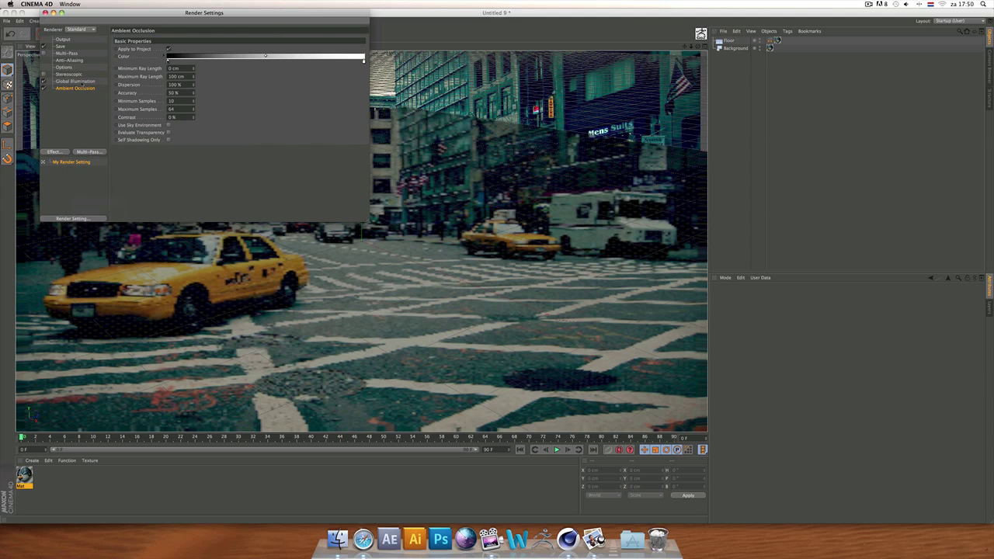
# - Set the Global Illumination irradiance cache's Stochastic Samples and Record Density to Low, and close the render settings
pyautogui.click(82, 82)
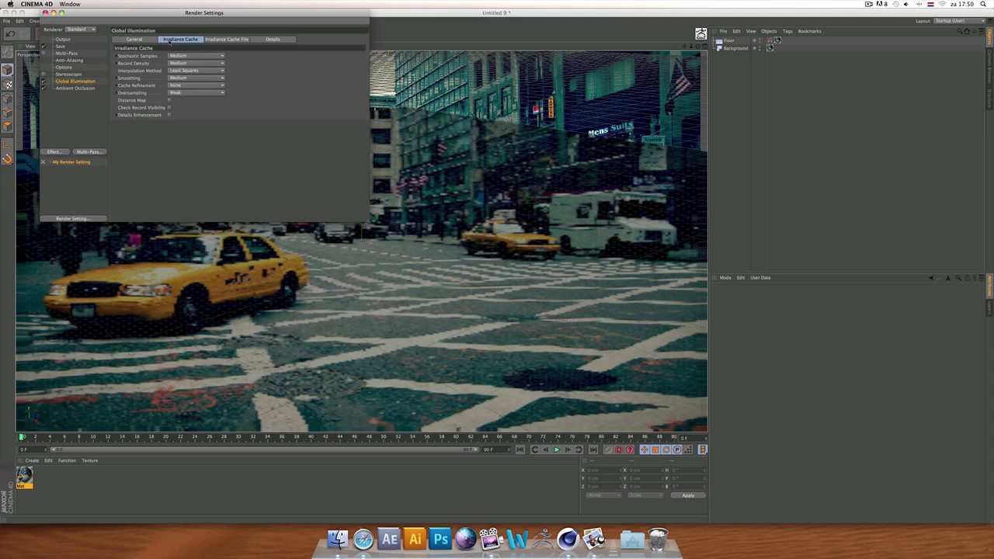
pyautogui.click(184, 56)
pyautogui.click(191, 87)
pyautogui.click(186, 57)
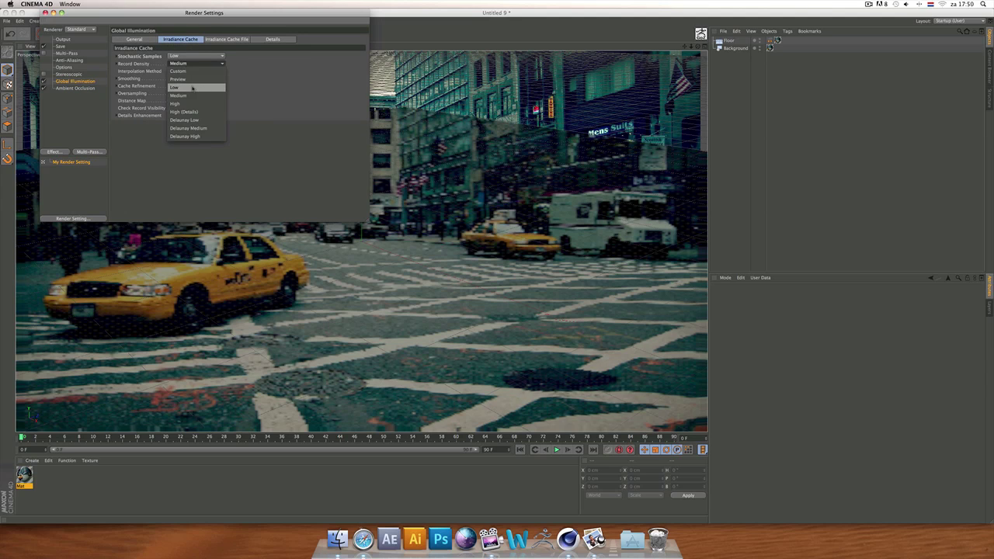
pyautogui.click(193, 88)
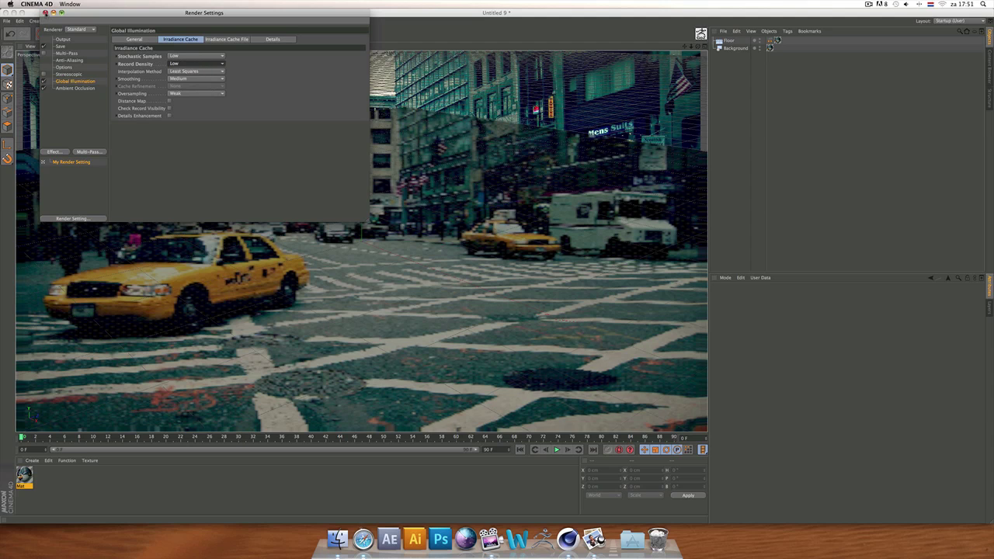
pyautogui.click(45, 13)
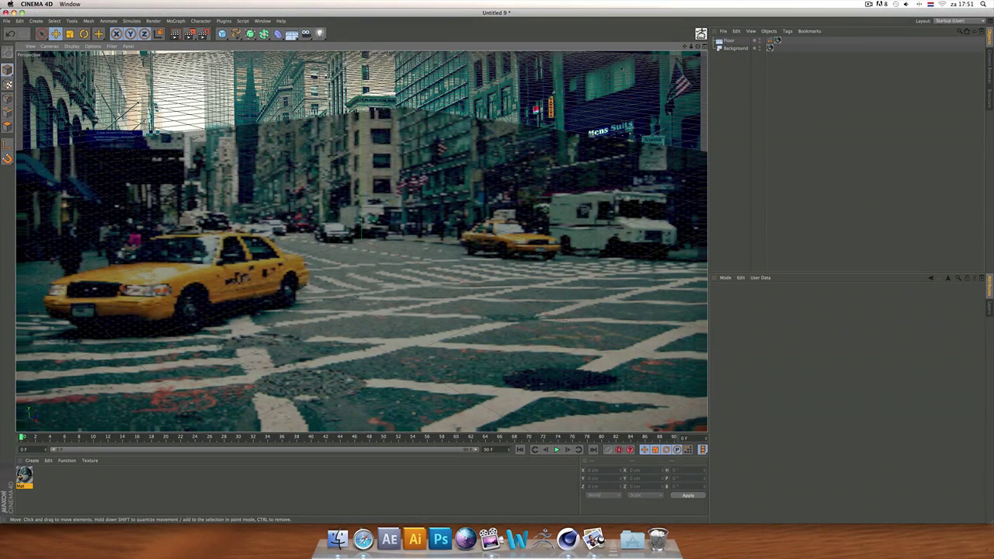
# - Adjust the camera angle and position so the floor plane matches the perspective of the street in the background photo
pyautogui.moveTo(697, 46); pyautogui.dragTo(697, 30)
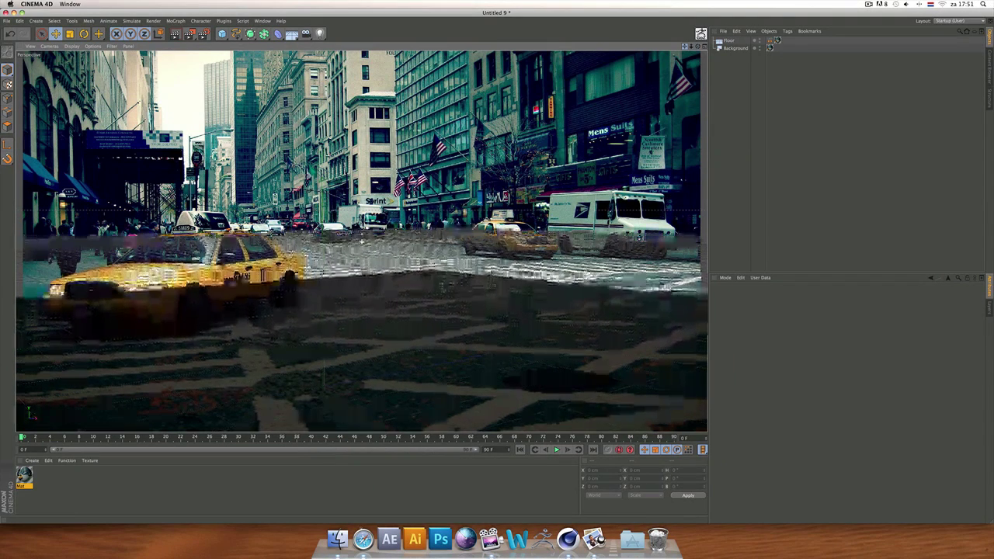
pyautogui.moveTo(684, 47)
pyautogui.mouseDown()
pyautogui.moveTo(685, 78)
pyautogui.moveTo(671, 79)
pyautogui.moveTo(698, 44)
pyautogui.moveTo(685, 43)
pyautogui.moveTo(691, 38)
pyautogui.mouseUp()
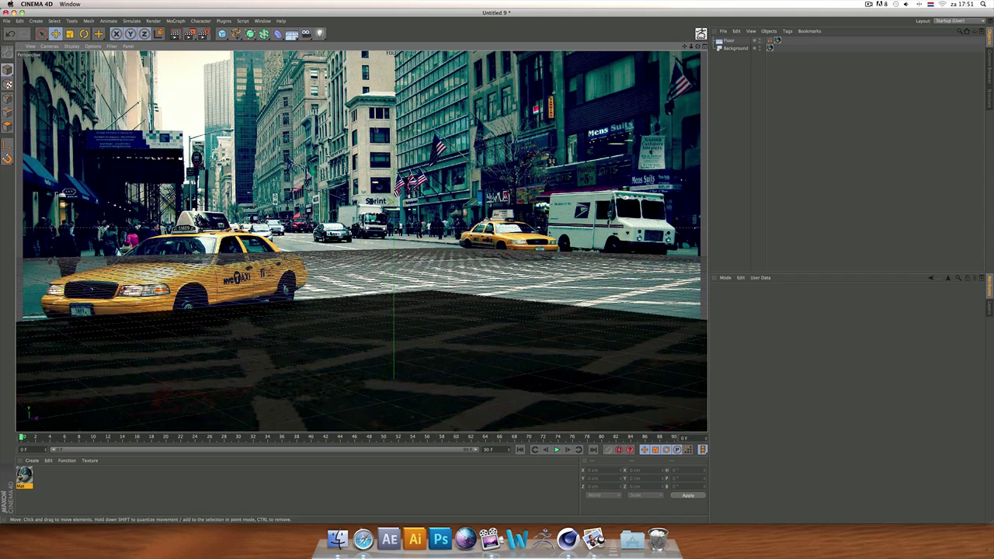
pyautogui.moveTo(685, 46); pyautogui.dragTo(727, 19)
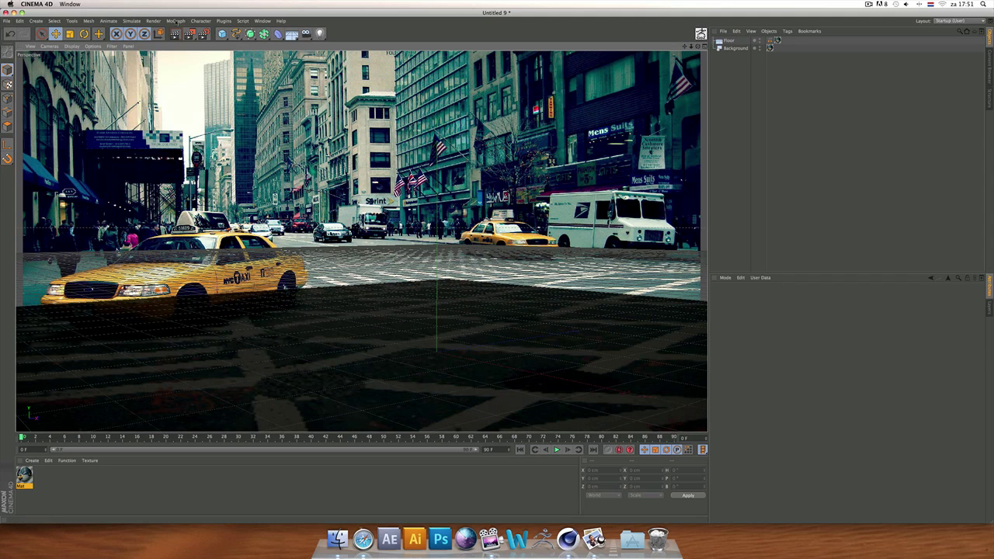
# - Add a MoText object to the scene, standing on the floor at the street crossing
pyautogui.click(177, 21)
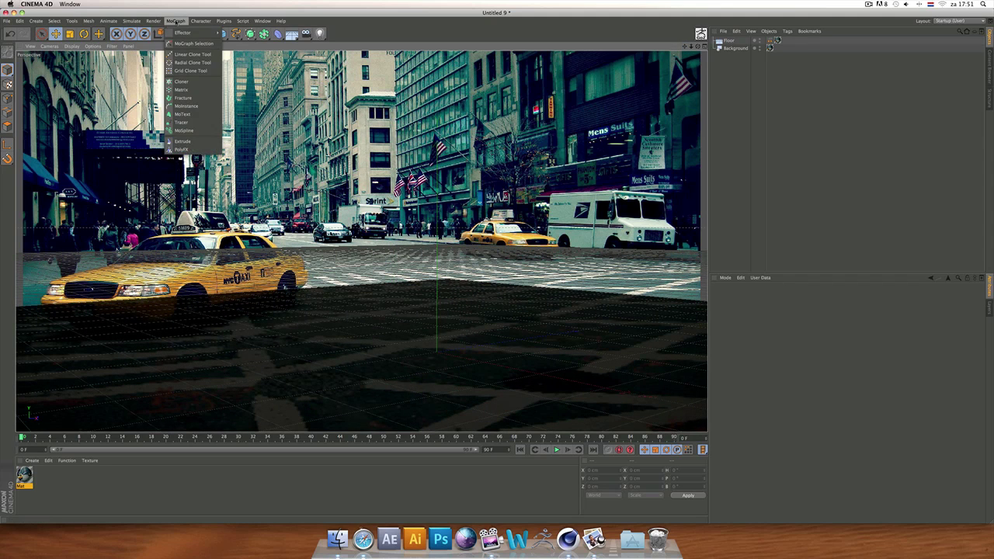
pyautogui.click(187, 116)
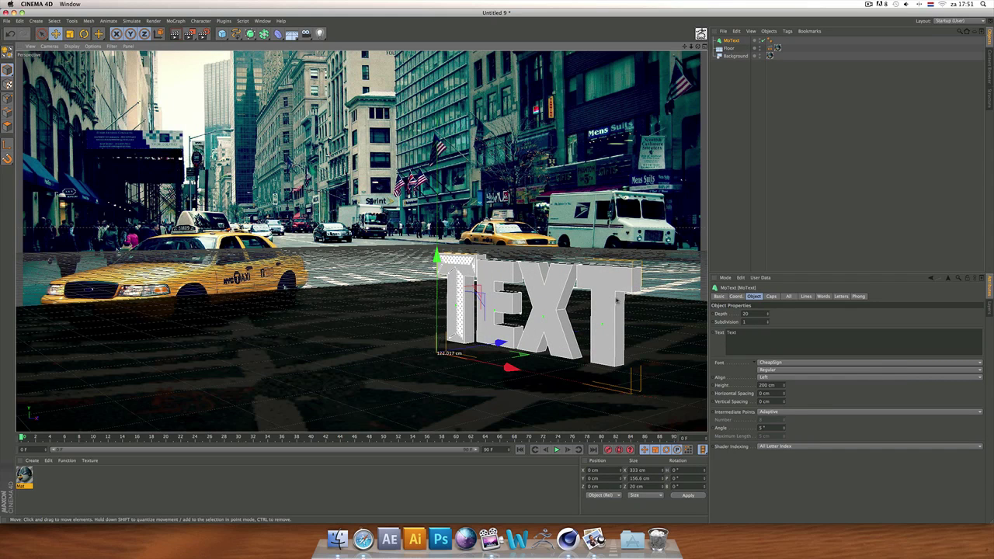
pyautogui.moveTo(698, 47)
pyautogui.mouseDown()
pyautogui.moveTo(690, 47)
pyautogui.moveTo(718, 45)
pyautogui.moveTo(680, 46)
pyautogui.moveTo(699, 48)
pyautogui.mouseUp()
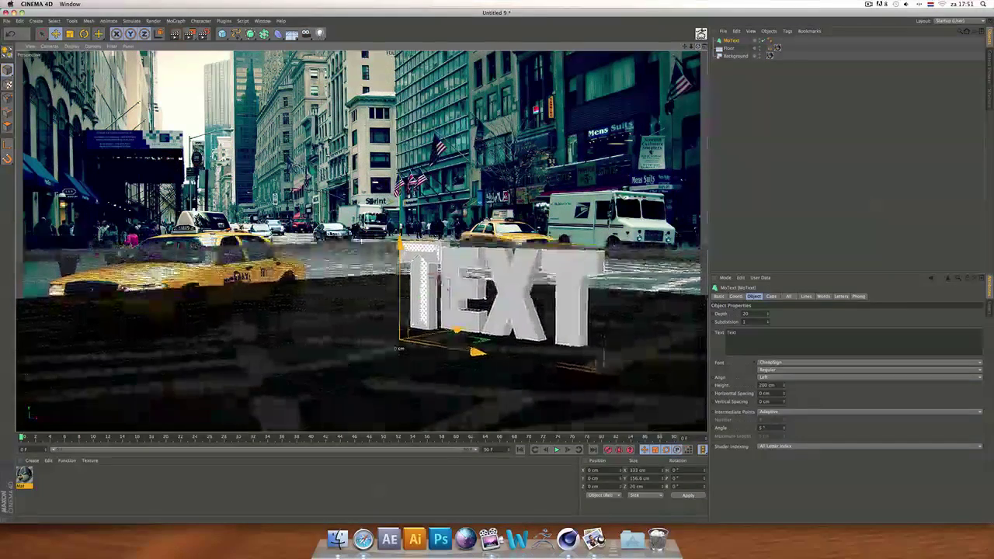
# - Try the fonts Meiryo, Mod, MT Extra and Oasis on the MoText object
pyautogui.click(794, 362)
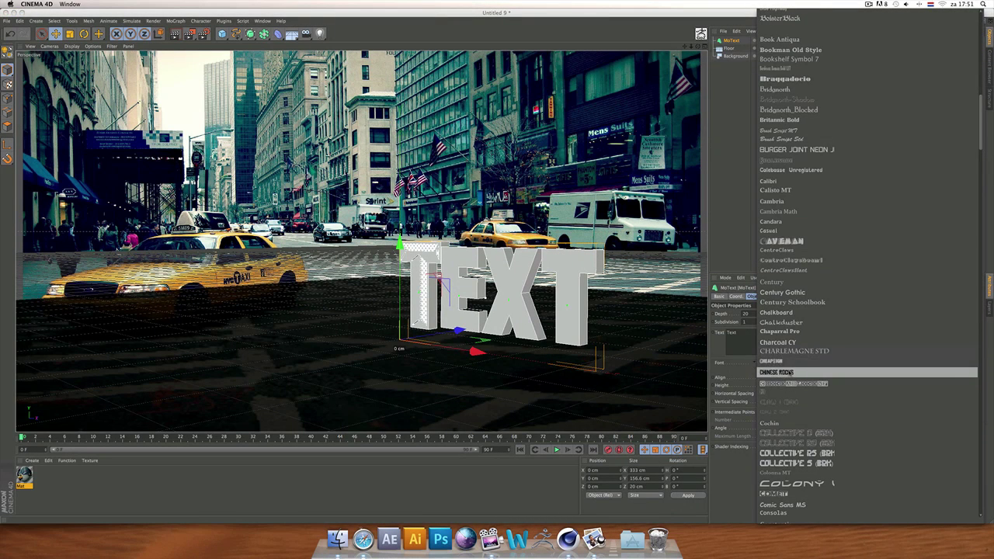
pyautogui.scroll(-10, 800, 419)
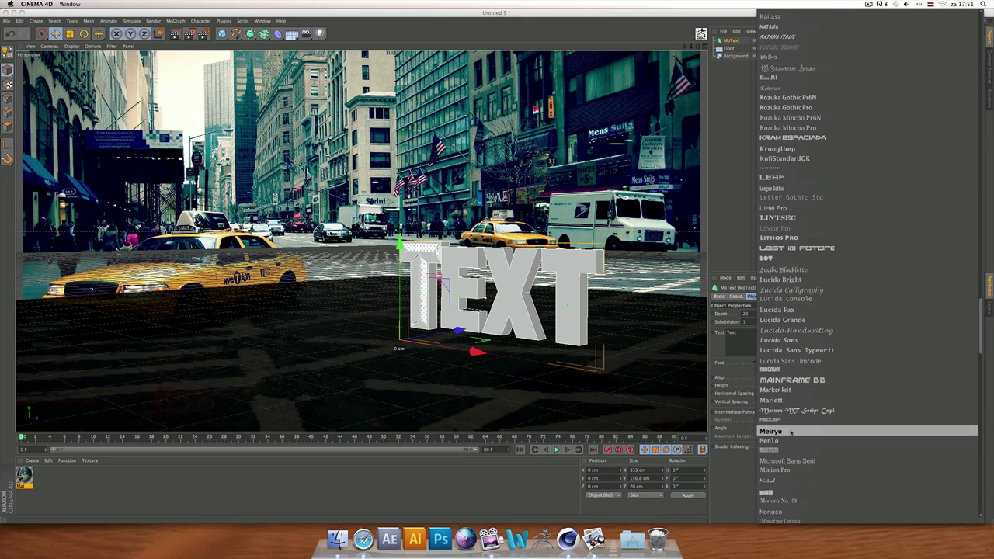
pyautogui.click(796, 429)
pyautogui.click(780, 363)
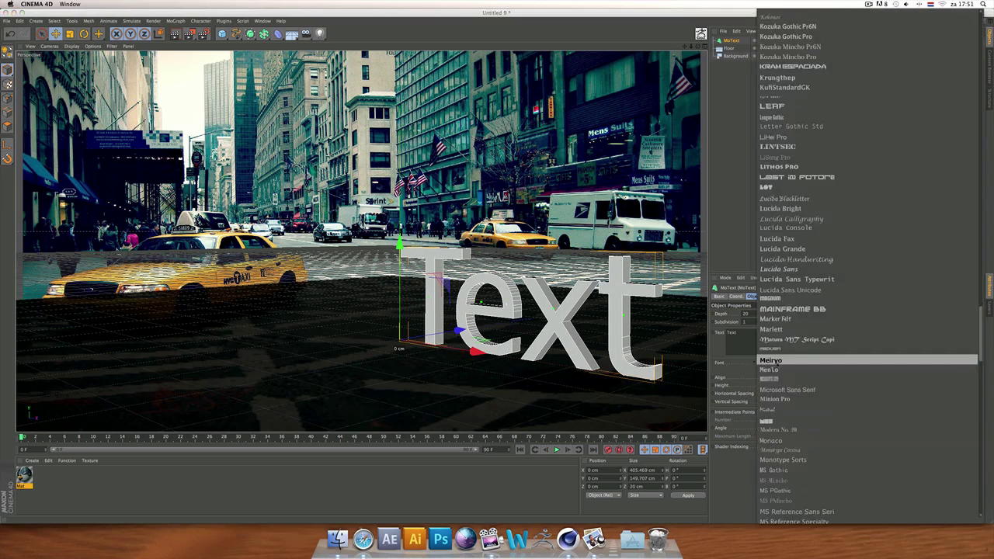
pyautogui.click(779, 426)
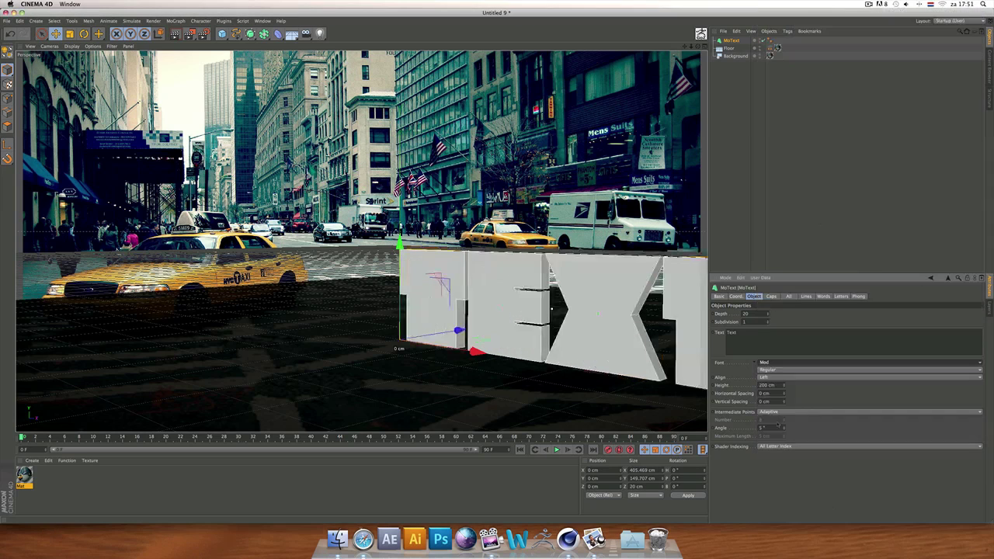
pyautogui.click(785, 366)
pyautogui.click(785, 486)
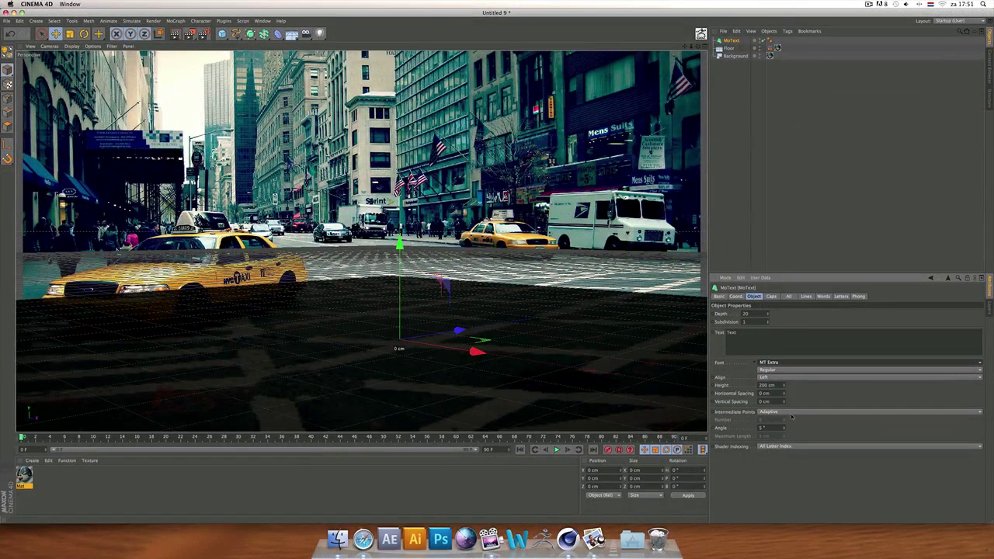
pyautogui.click(776, 362)
pyautogui.click(792, 474)
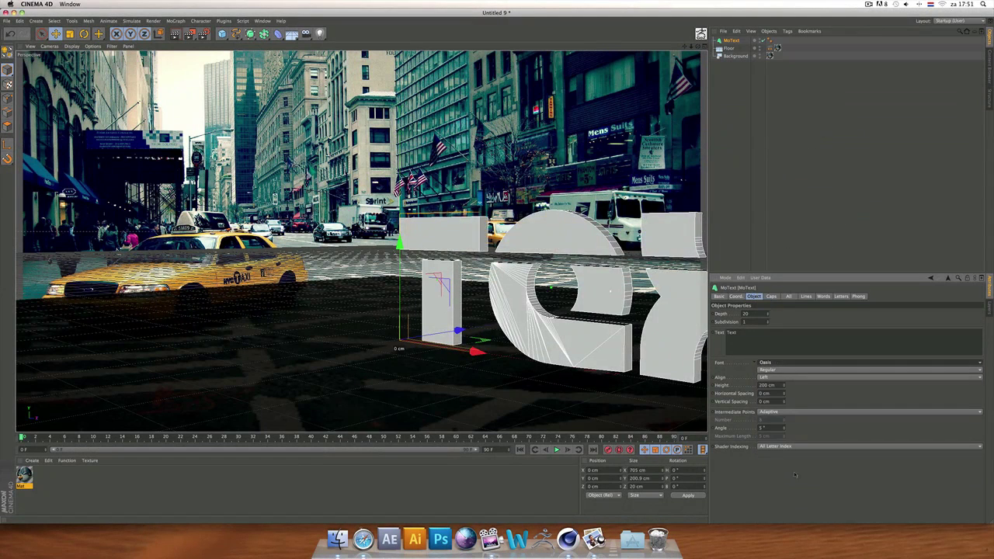
# - Set the MoText font to Poplar Std and change its text to TUTORIAL
pyautogui.click(773, 363)
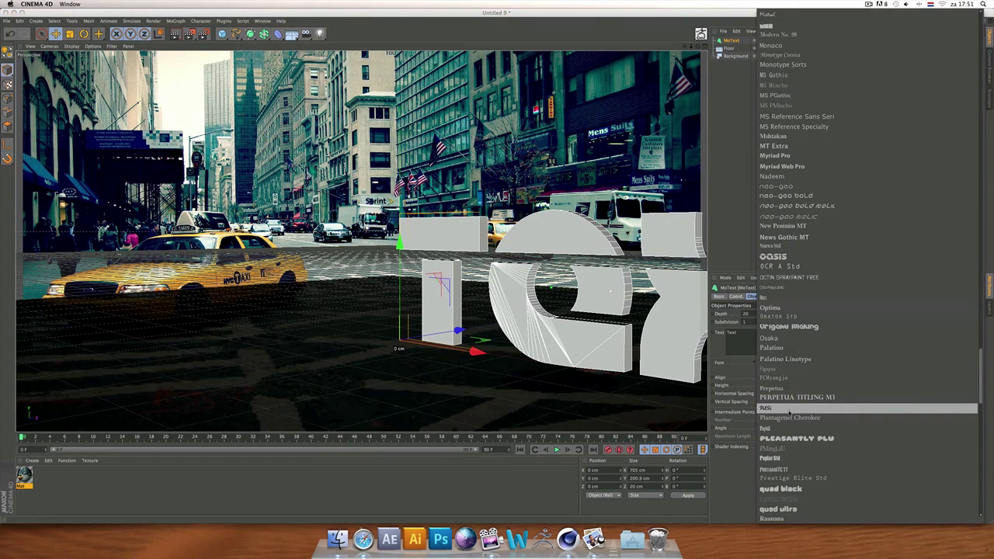
pyautogui.click(777, 458)
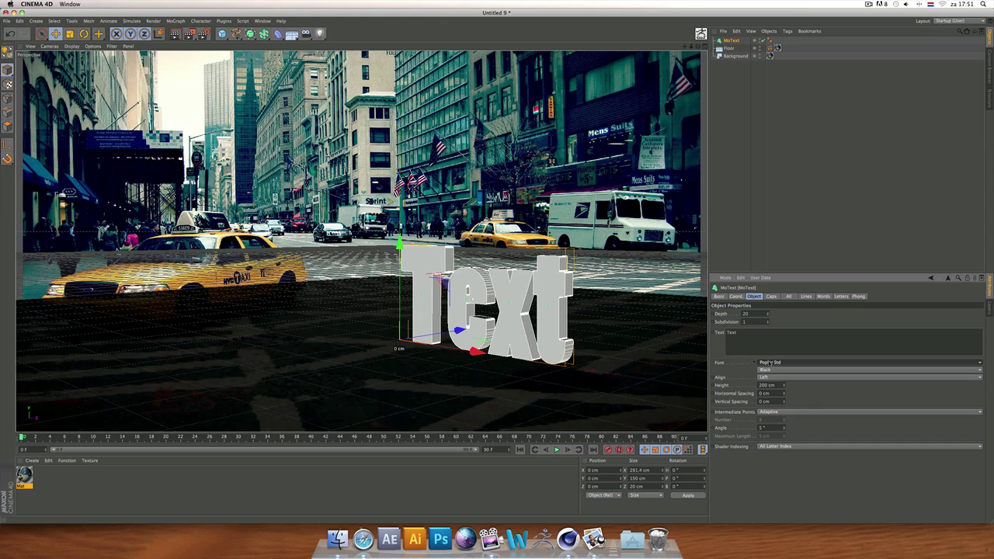
pyautogui.moveTo(753, 333); pyautogui.dragTo(666, 329)
pyautogui.write('TUTORIAL')
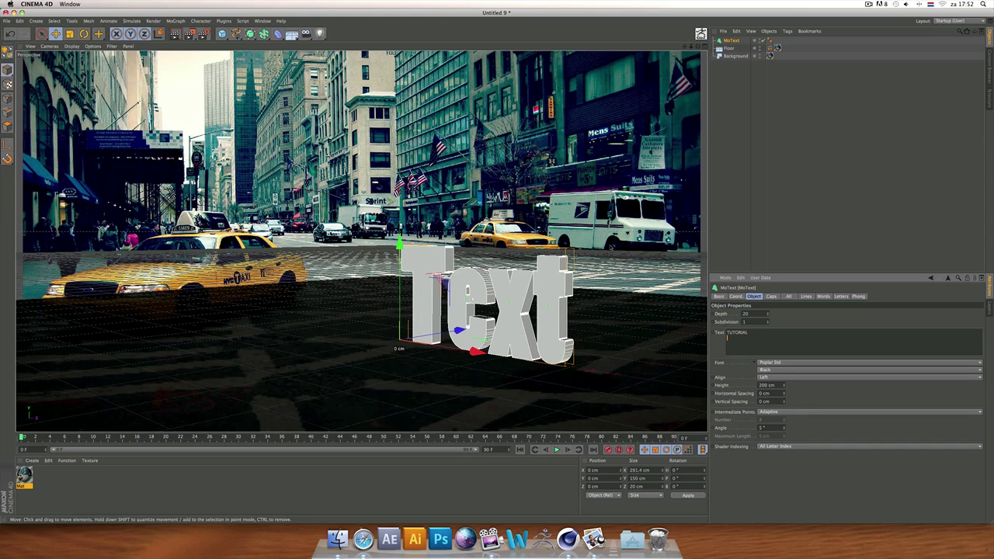
pyautogui.click(617, 263)
pyautogui.click(601, 293)
# - Reframe the camera so the whole TUTORIAL text fits on the crossing in line with the street's perspective
pyautogui.keyDown('alt'); pyautogui.moveTo(602, 311); pyautogui.dragTo(451, 275, button='middle'); pyautogui.keyUp('alt')
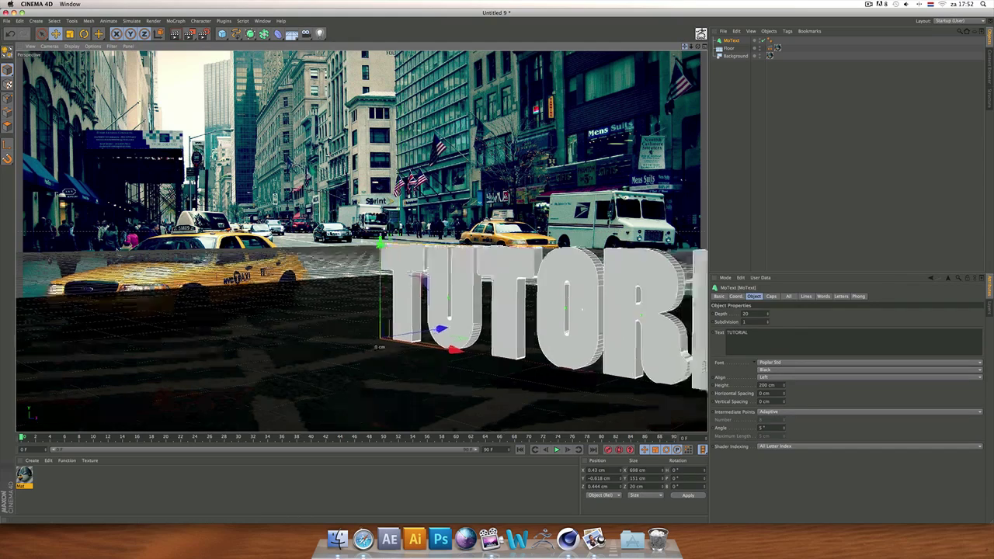
pyautogui.keyDown('alt'); pyautogui.moveTo(451, 276); pyautogui.dragTo(342, 277, button='right'); pyautogui.keyUp('alt')
pyautogui.keyDown('alt'); pyautogui.moveTo(341, 276); pyautogui.dragTo(392, 328, button='middle'); pyautogui.keyUp('alt')
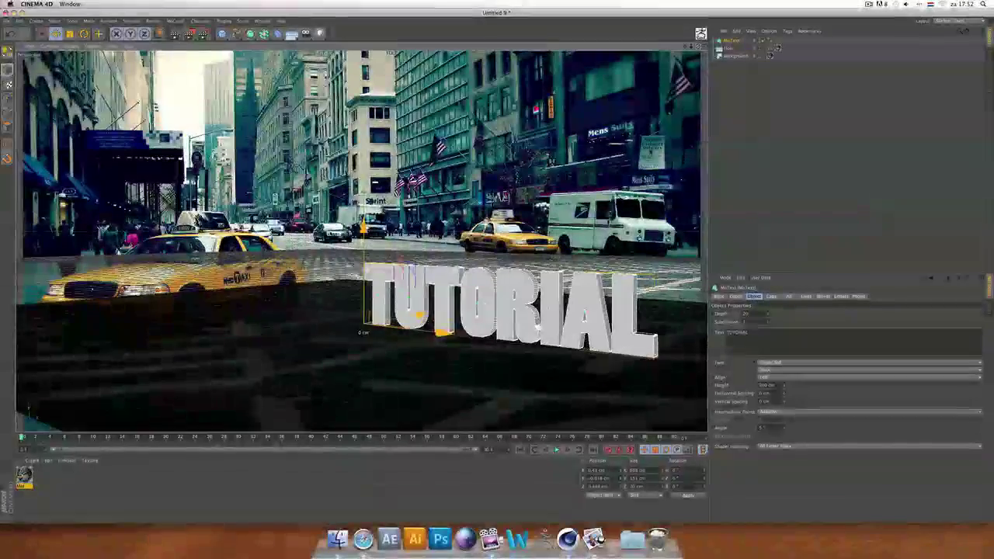
pyautogui.moveTo(697, 46); pyautogui.dragTo(664, 47)
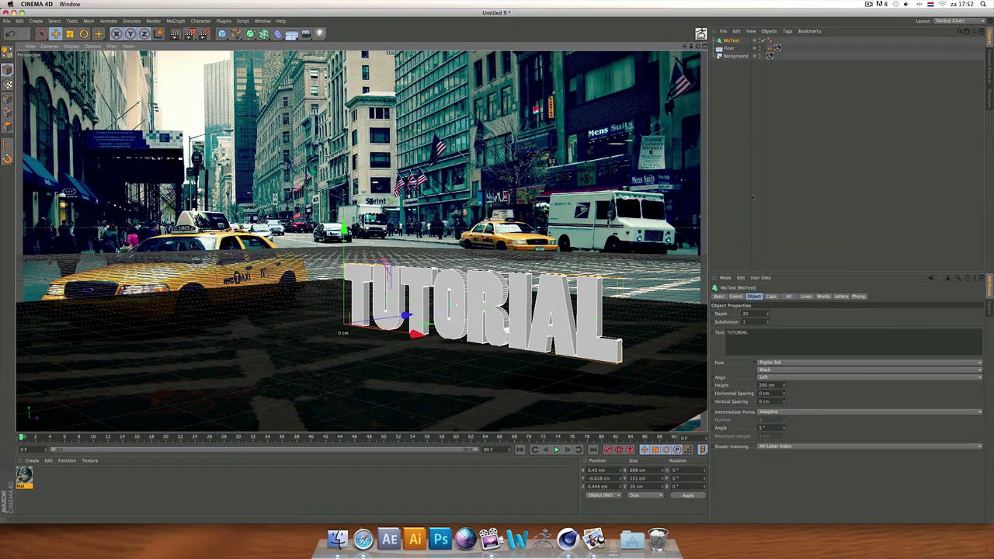
# - Set the MoText depth to 40, realign the camera with the street's perspective and deselect the text
pyautogui.moveTo(748, 314); pyautogui.dragTo(697, 314)
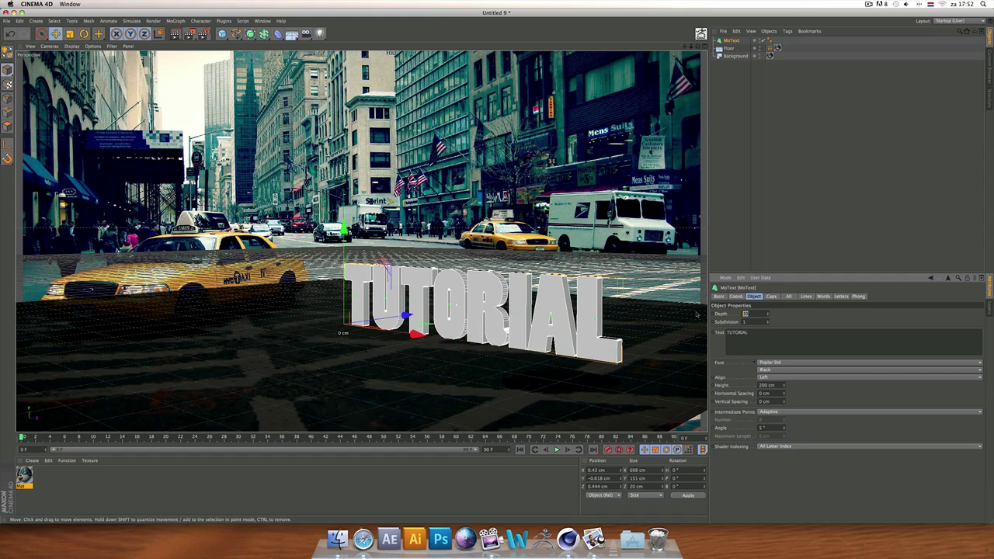
pyautogui.write('4')
pyautogui.press('Return')
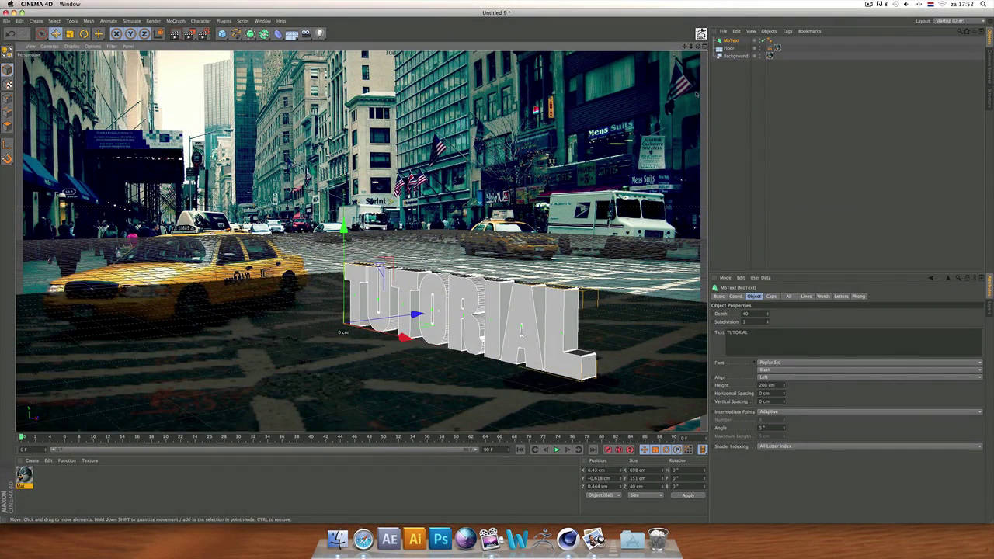
pyautogui.moveTo(697, 47); pyautogui.dragTo(697, 47)
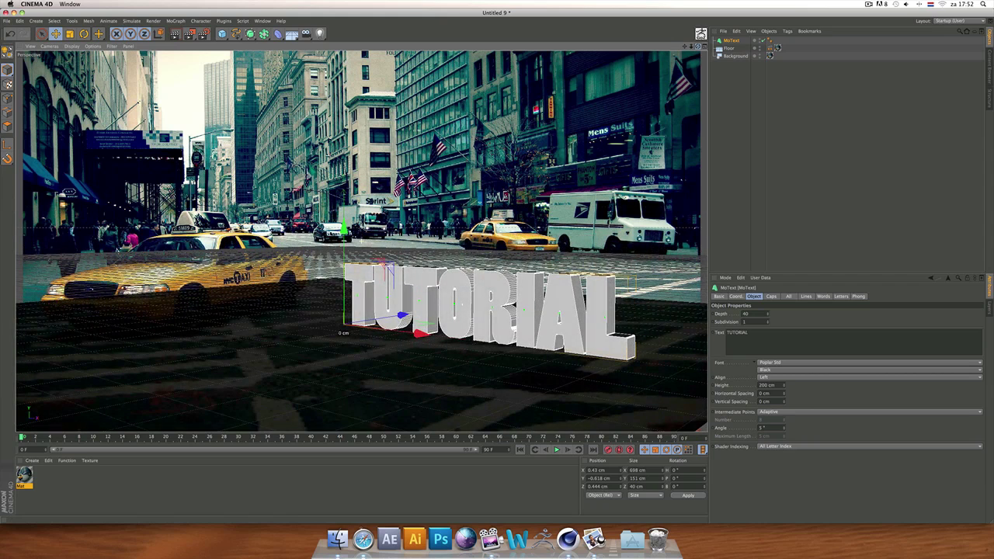
pyautogui.click(450, 371)
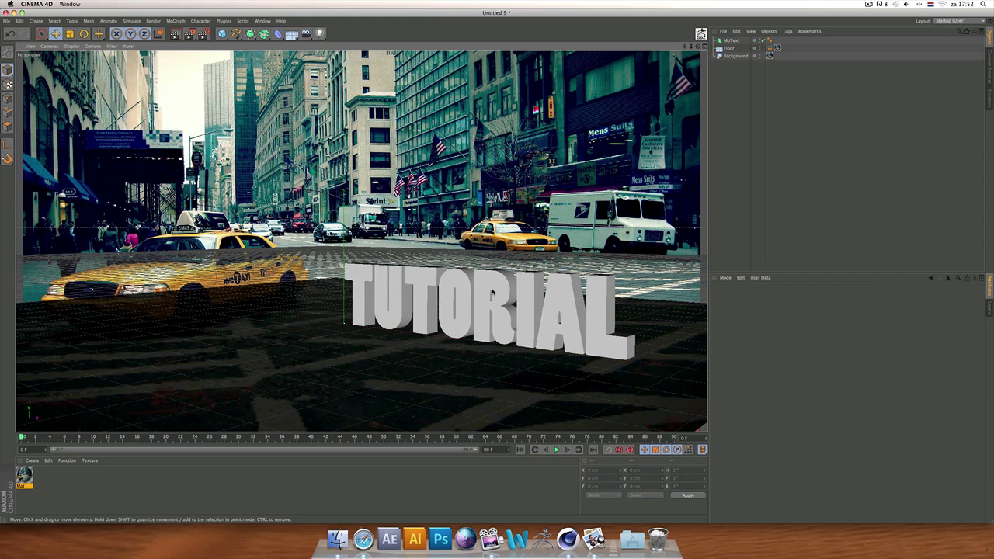
# - Create a new material and set its color to yellow with RGB 255, 212, 0
pyautogui.doubleClick(57, 478)
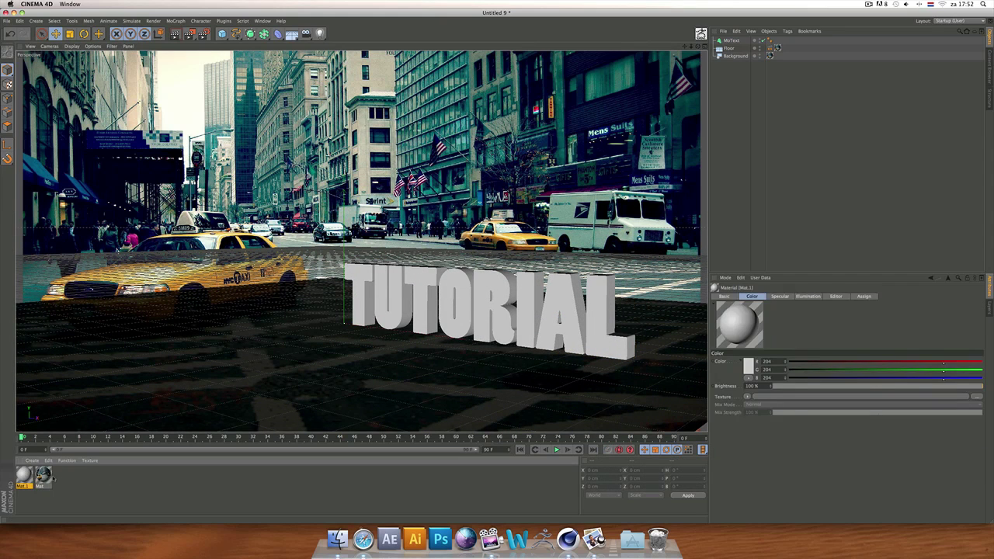
pyautogui.doubleClick(24, 475)
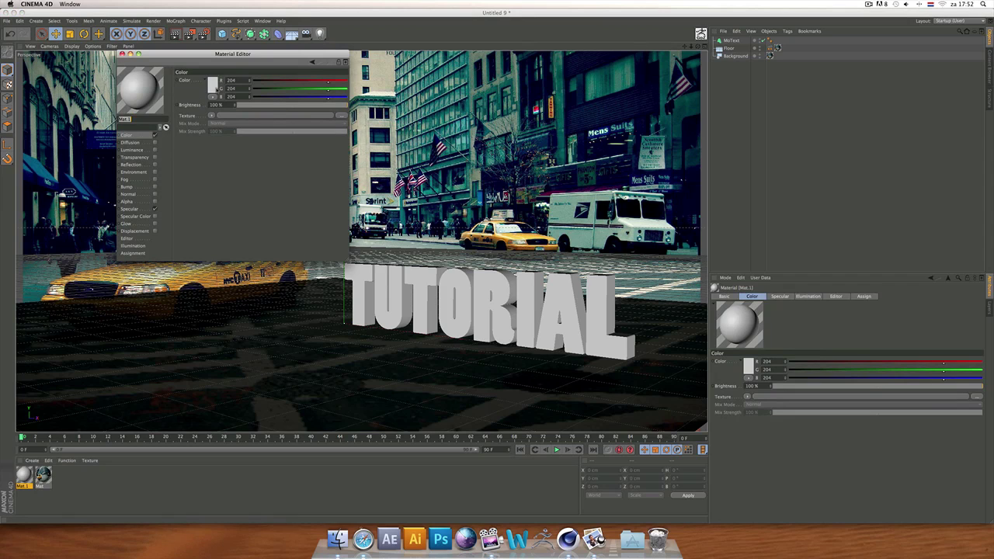
pyautogui.click(215, 89)
pyautogui.moveTo(227, 54); pyautogui.dragTo(332, 64)
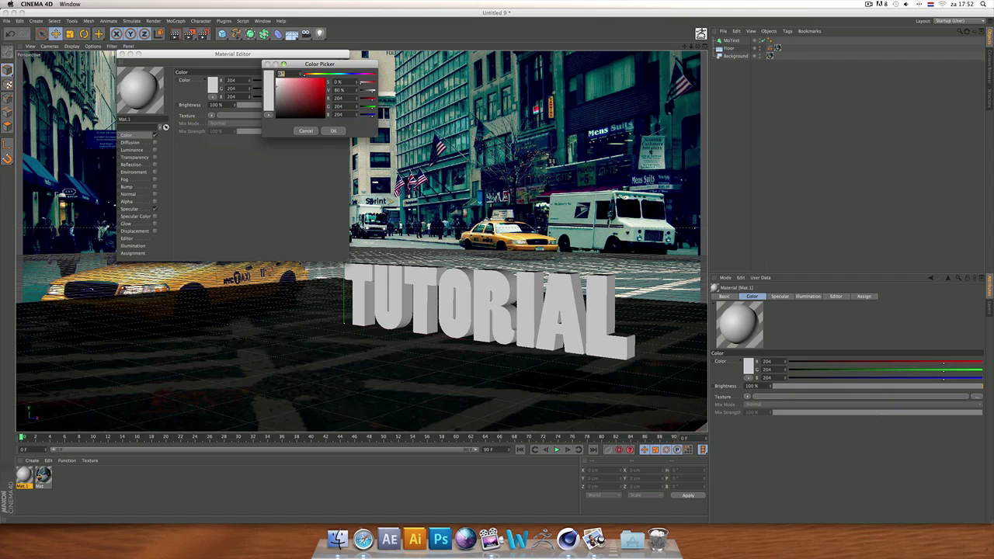
pyautogui.moveTo(313, 75); pyautogui.dragTo(314, 75)
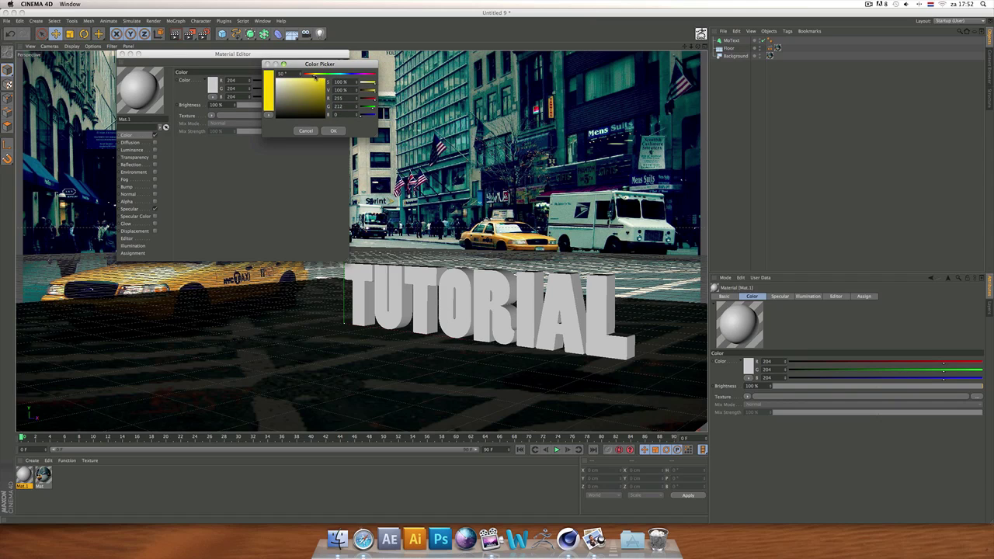
pyautogui.click(333, 130)
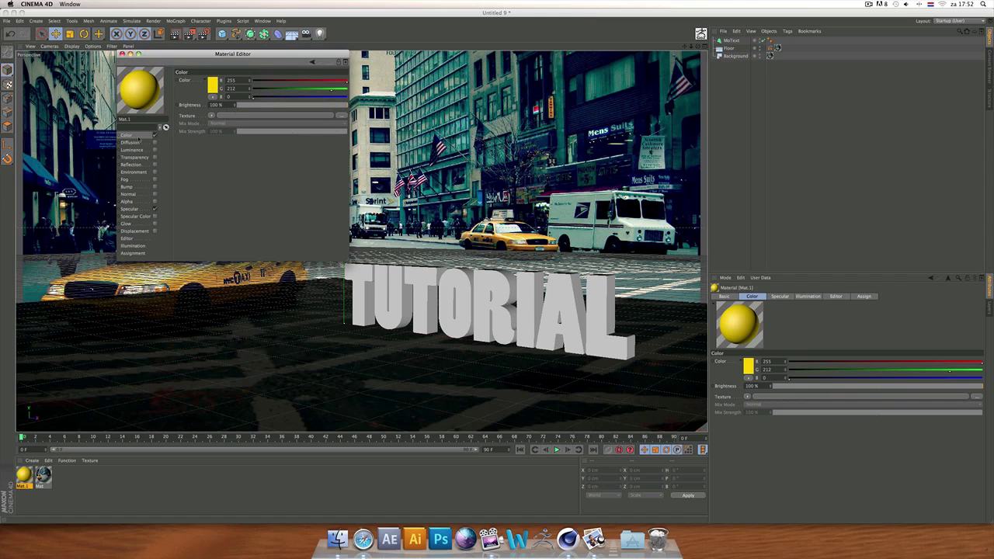
# - Enable the yellow material's Reflection with a Fresnel texture, setting Brightness and Mix Strength to 10%, and close the Material Editor
pyautogui.click(155, 165)
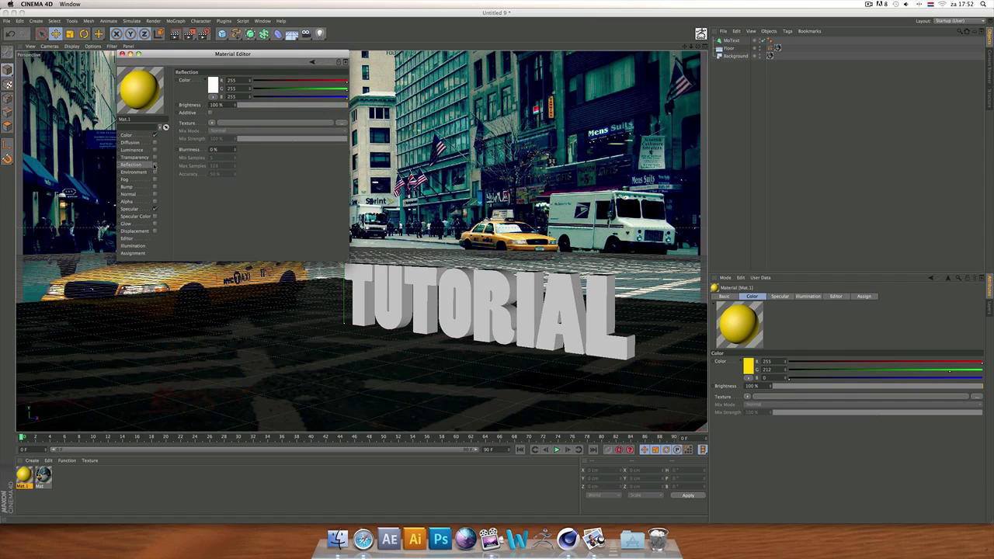
pyautogui.click(211, 122)
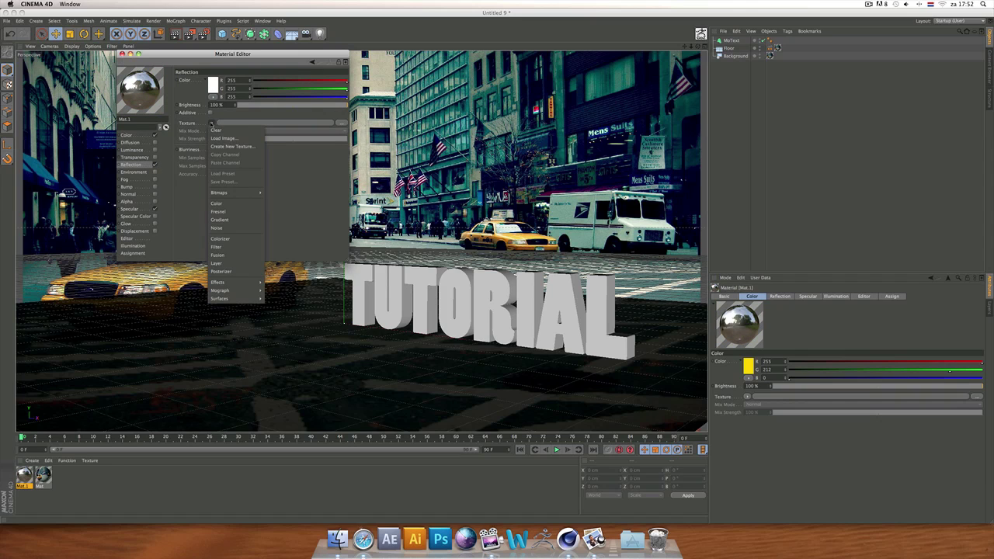
pyautogui.click(236, 212)
pyautogui.click(215, 104)
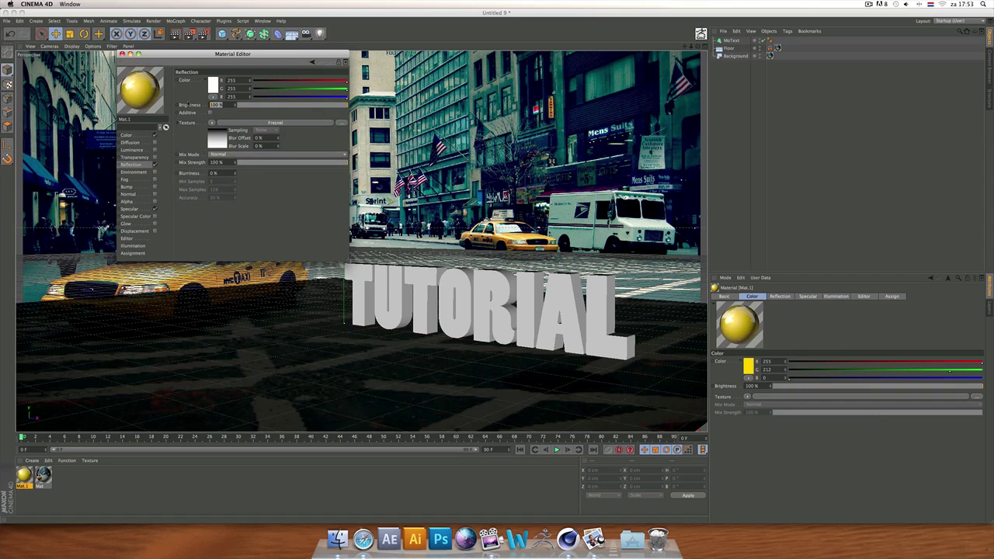
pyautogui.write('10')
pyautogui.press('Tab')
pyautogui.write('10')
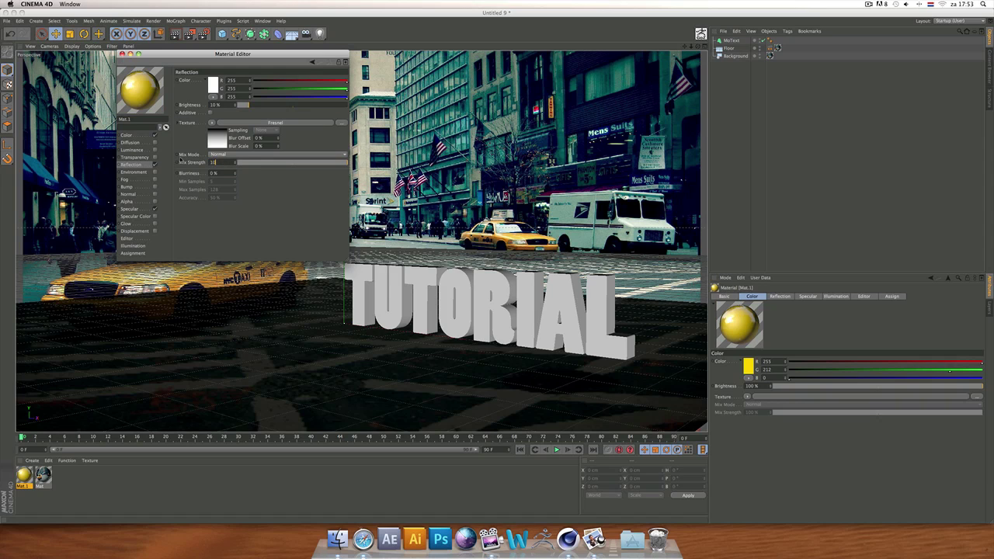
pyautogui.press('Return')
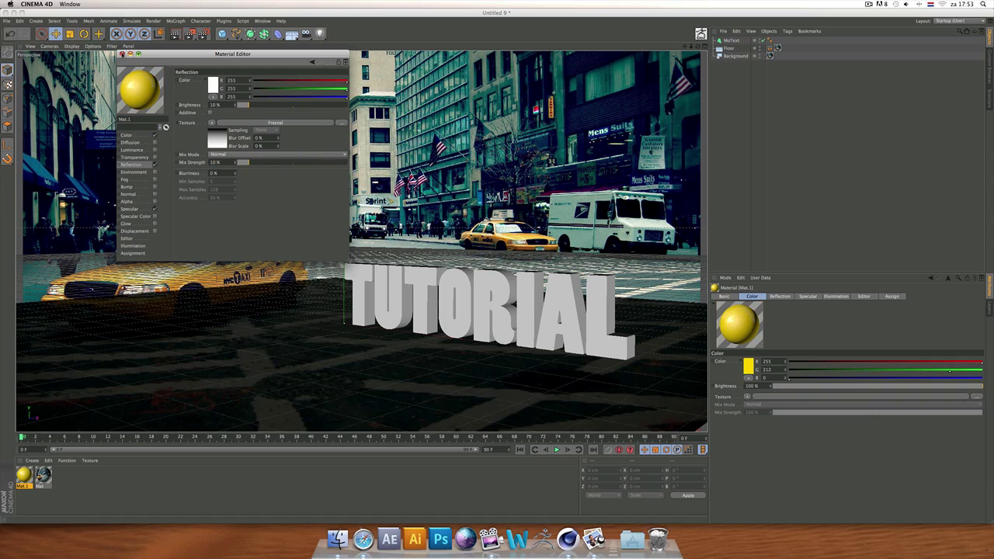
pyautogui.click(123, 54)
# - Apply the yellow material to the TUTORIAL text and render the perspective view as a preview
pyautogui.moveTo(24, 474); pyautogui.dragTo(432, 285)
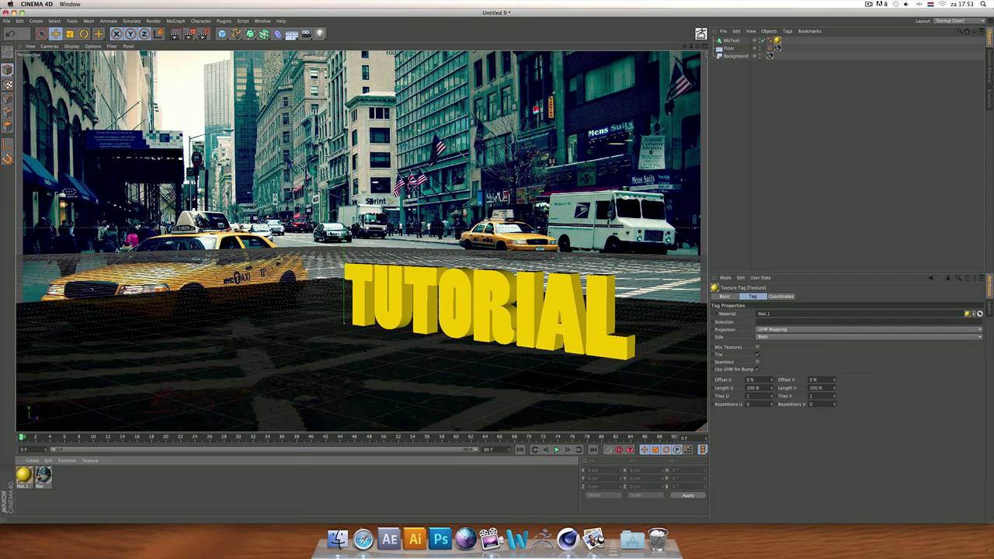
pyautogui.click(175, 34)
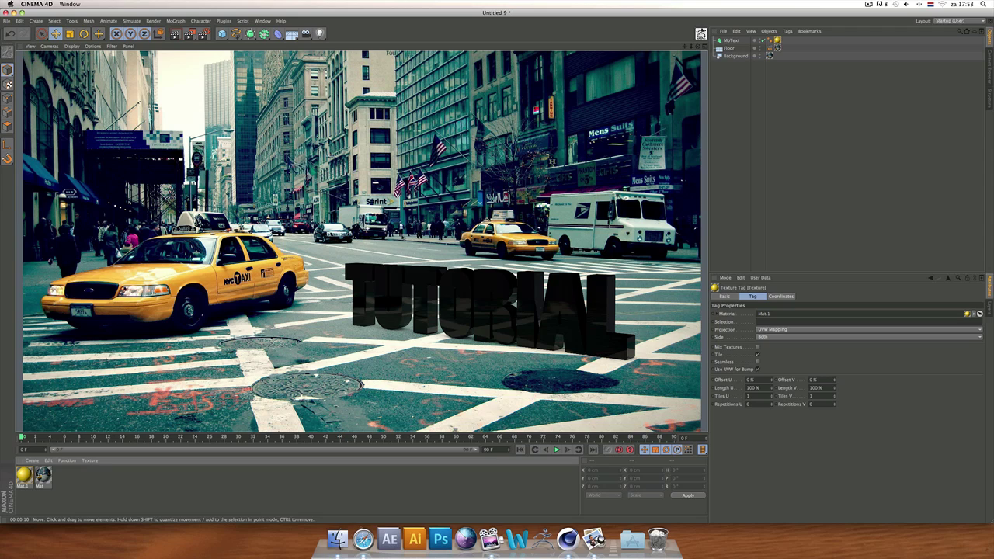
pyautogui.click(400, 237)
# - Add a light and place it above and beside the text at about X -184, Y 449, Z -41 cm
pyautogui.click(321, 34)
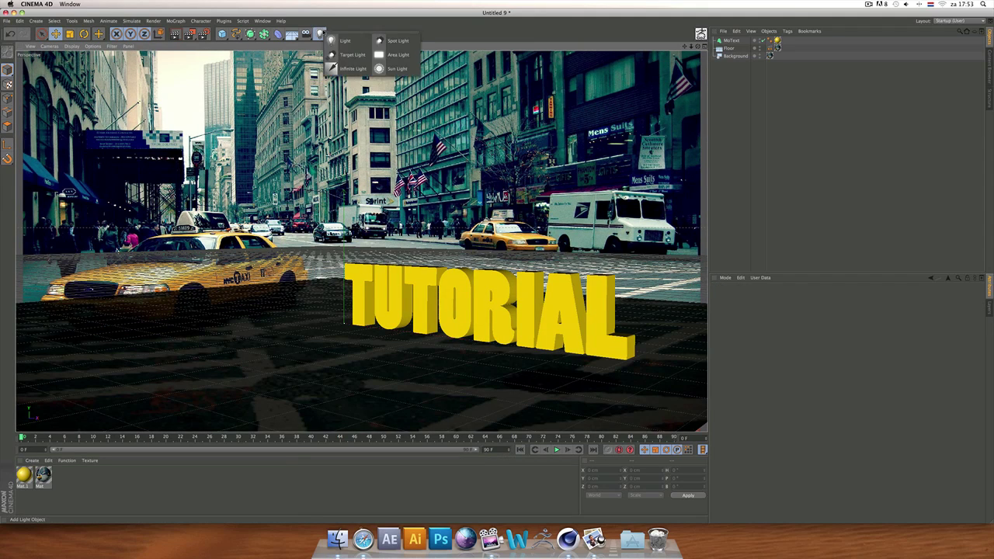
pyautogui.click(344, 40)
pyautogui.moveTo(343, 320); pyautogui.dragTo(247, 144)
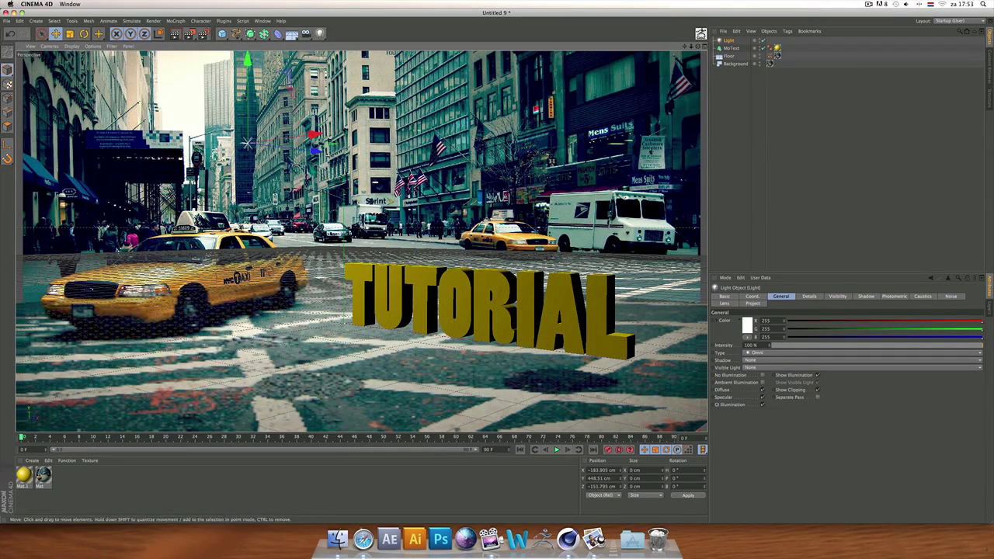
pyautogui.click(705, 47)
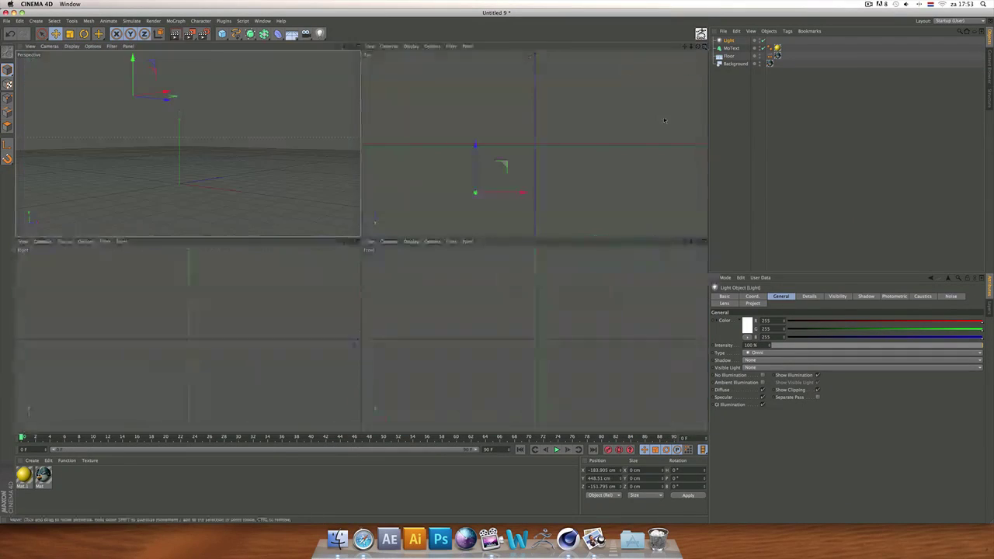
pyautogui.moveTo(475, 179); pyautogui.dragTo(475, 157)
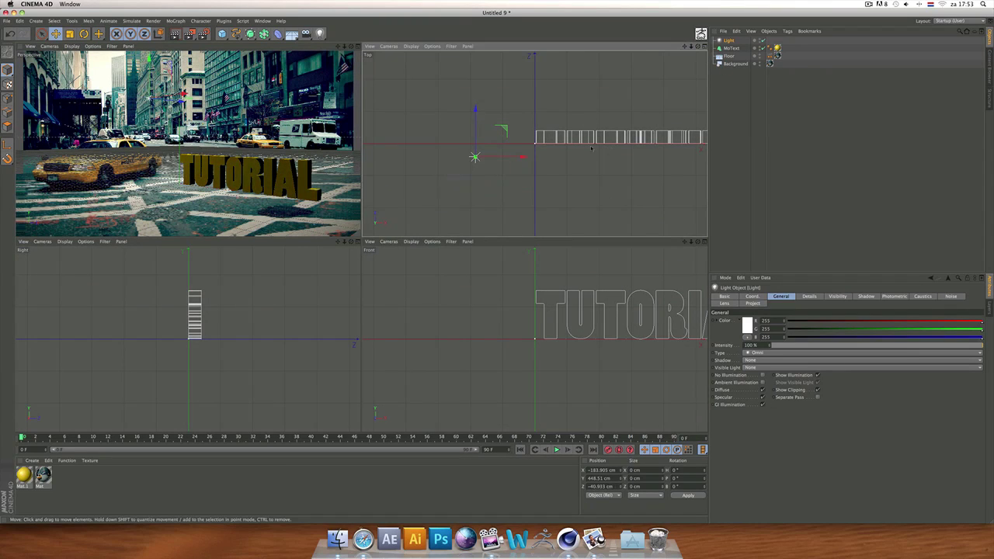
# - Move the light behind the text to about X -178, Z 214 cm, and deselect it
pyautogui.click(595, 134)
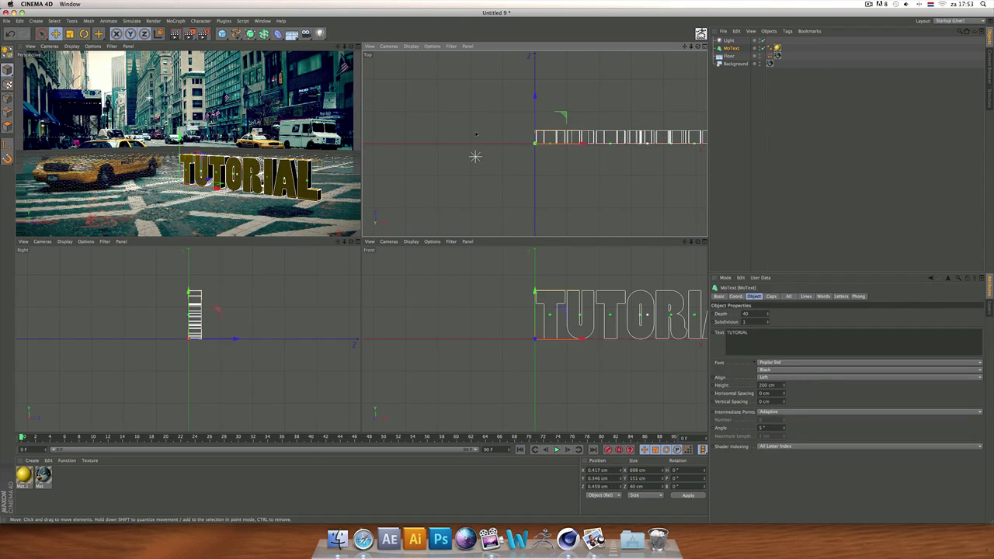
pyautogui.click(476, 153)
pyautogui.click(477, 154)
pyautogui.click(477, 154)
pyautogui.moveTo(476, 154); pyautogui.dragTo(476, 74)
pyautogui.click(476, 74)
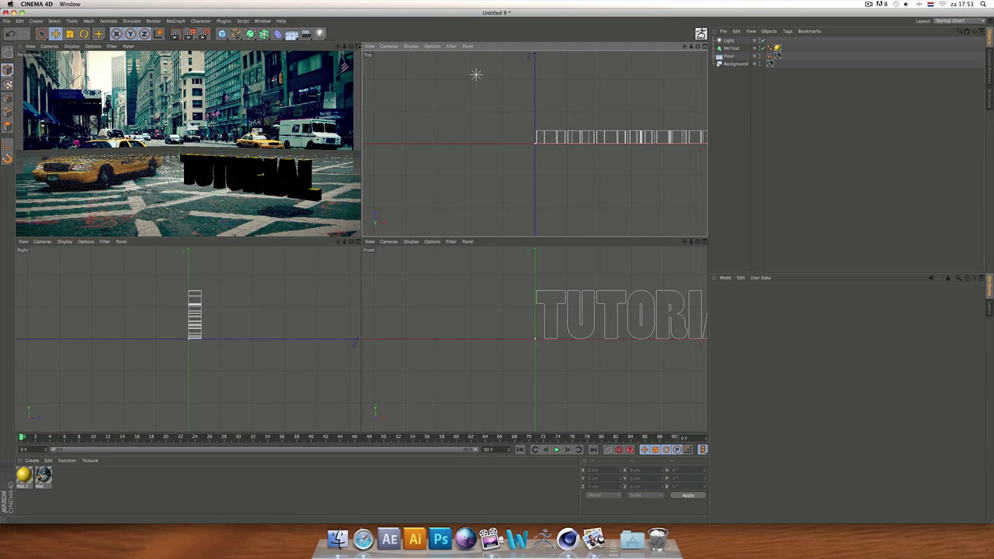
# - Shift the light closer to the start of the text, to about X -78, Z 231 cm
pyautogui.click(358, 46)
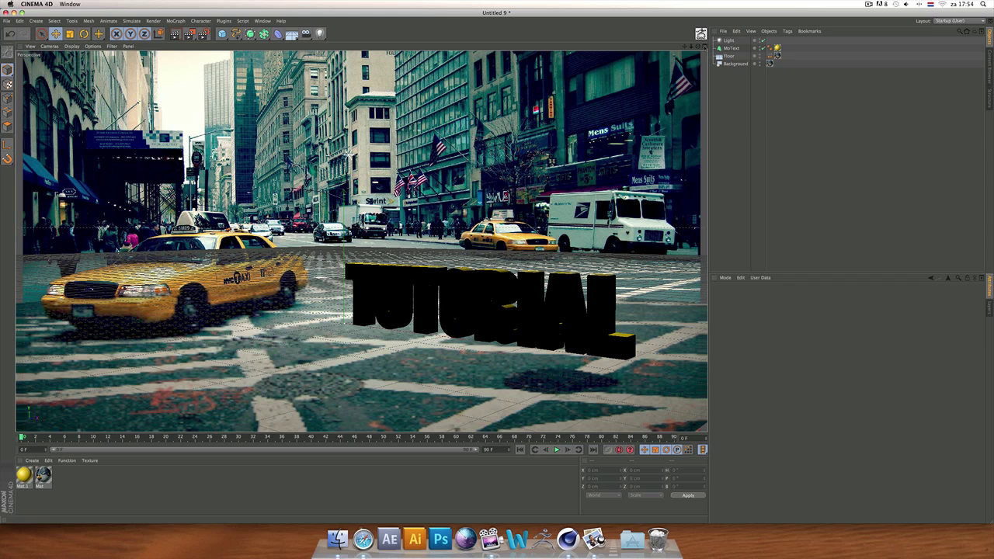
pyautogui.press('F5')
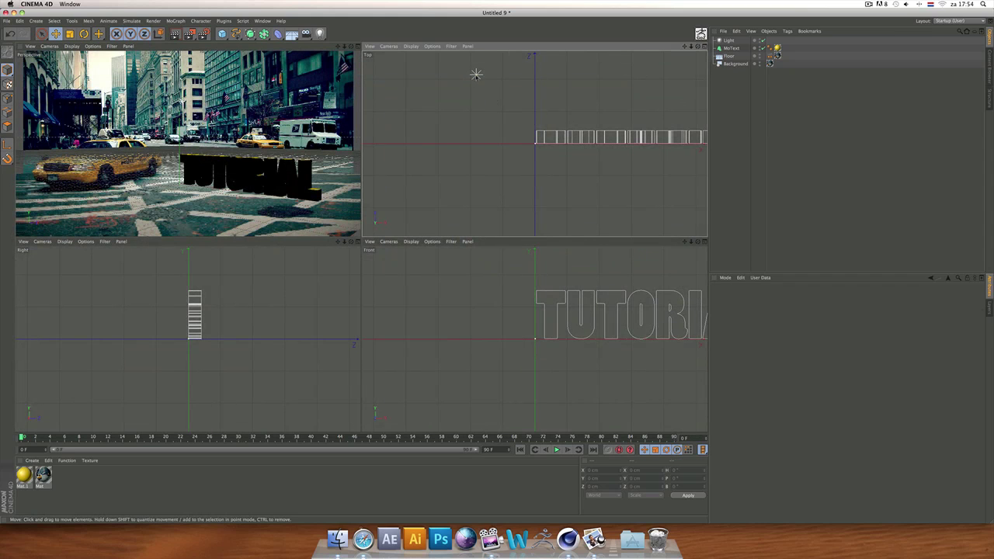
pyautogui.scroll(-5, 544, 292)
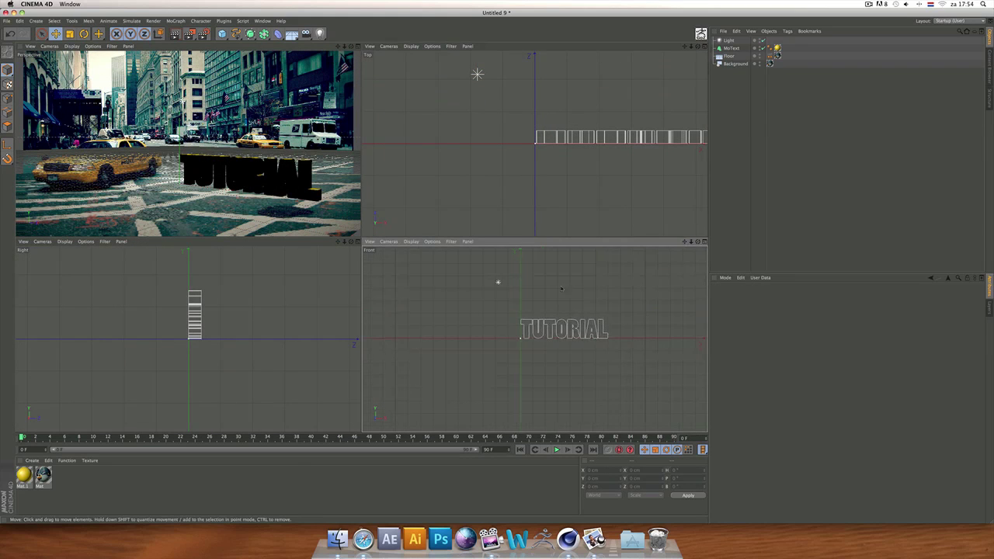
pyautogui.click(498, 283)
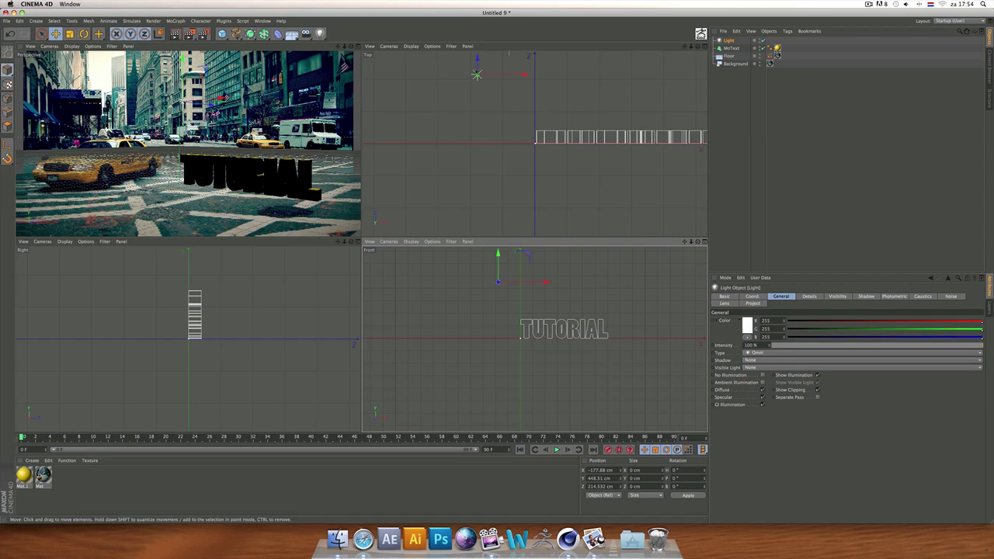
pyautogui.click(486, 76)
pyautogui.moveTo(486, 76); pyautogui.dragTo(509, 65)
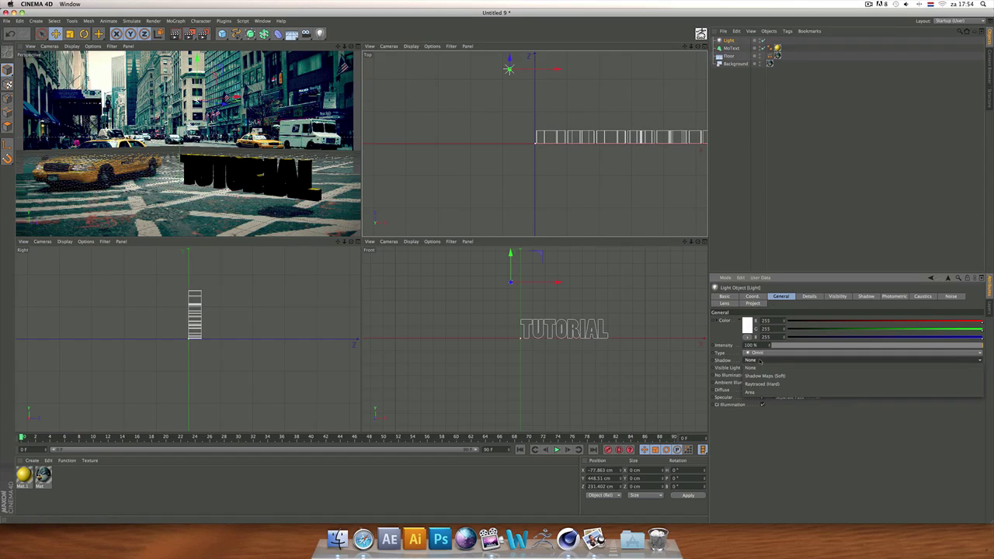
# - Set the light's shadow to Shadow Maps (Soft) and render the perspective view as a preview
pyautogui.click(752, 360)
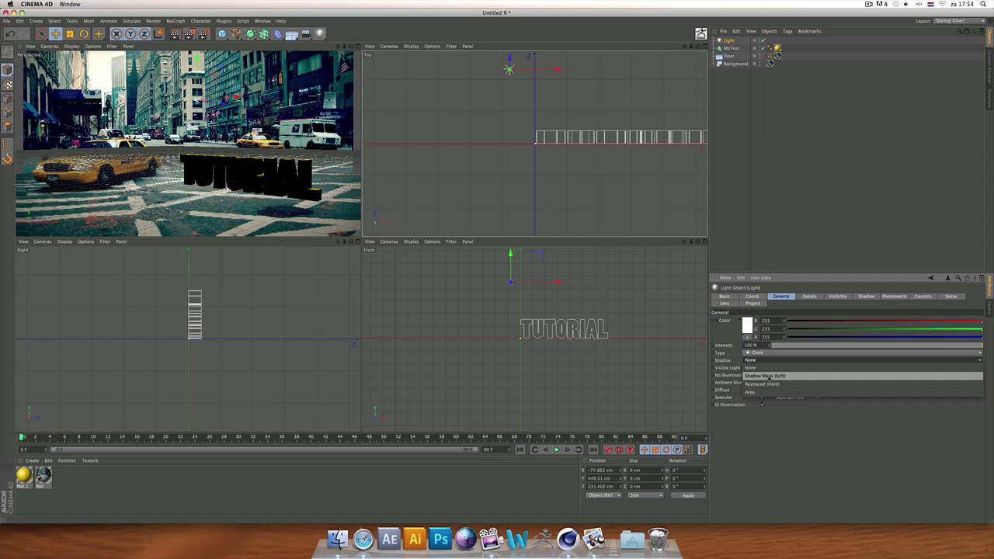
pyautogui.click(769, 376)
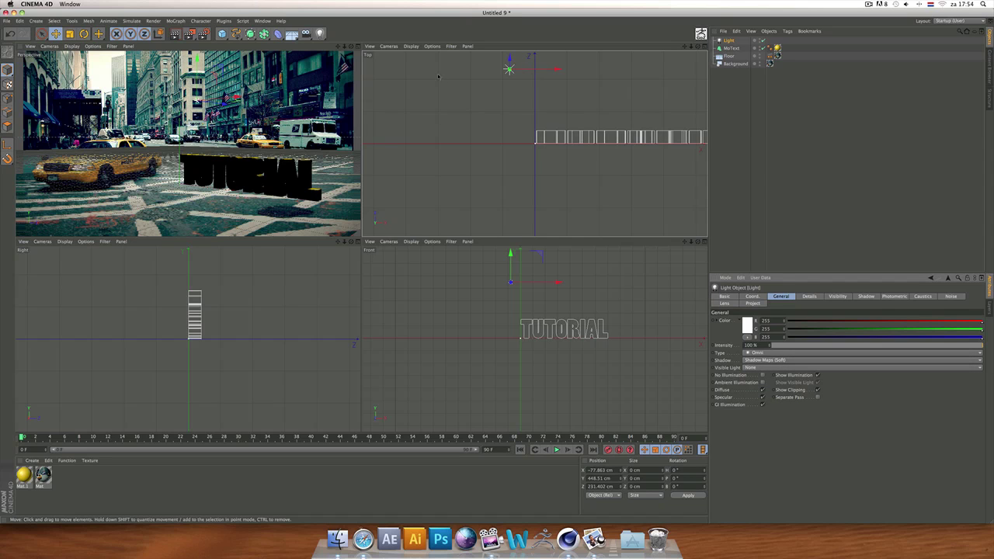
pyautogui.click(358, 46)
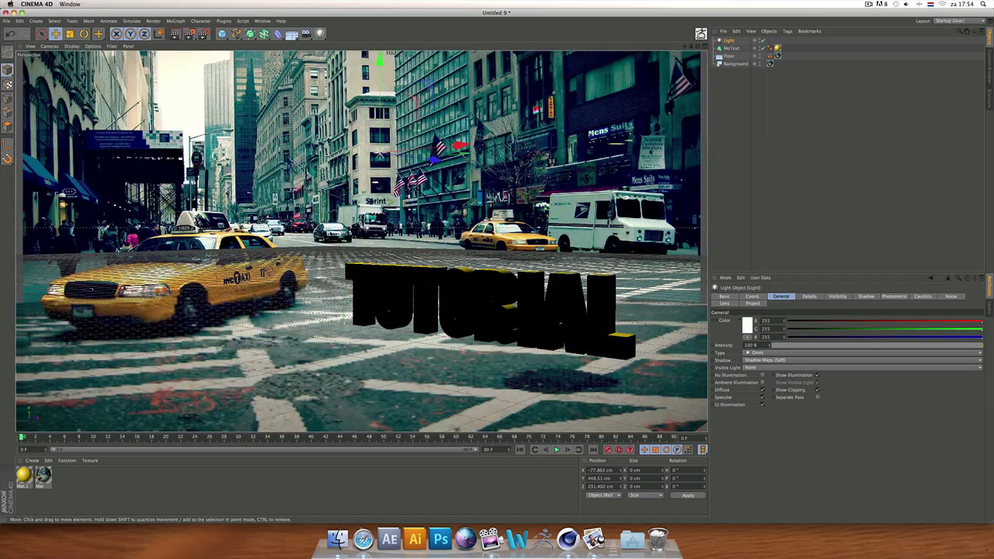
pyautogui.click(176, 33)
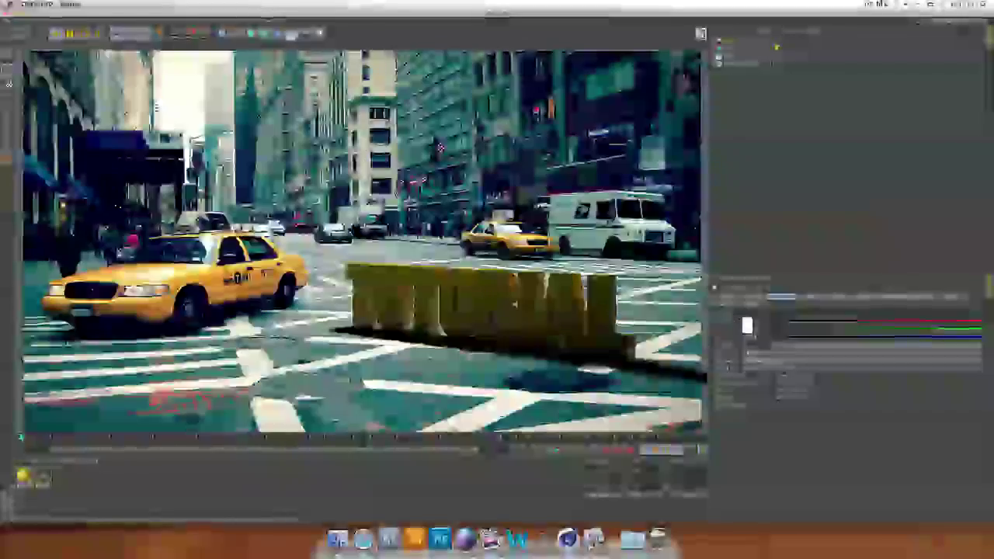
pyautogui.click(568, 244)
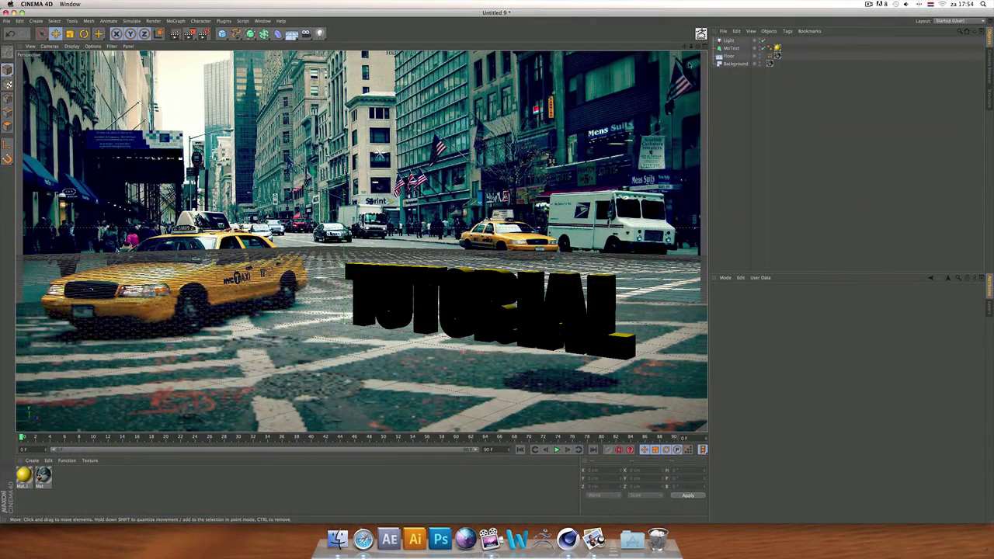
# - Add a second light in front of the text at about Y 370, Z -360 cm and preview-render the perspective view
pyautogui.moveTo(319, 34); pyautogui.dragTo(335, 38)
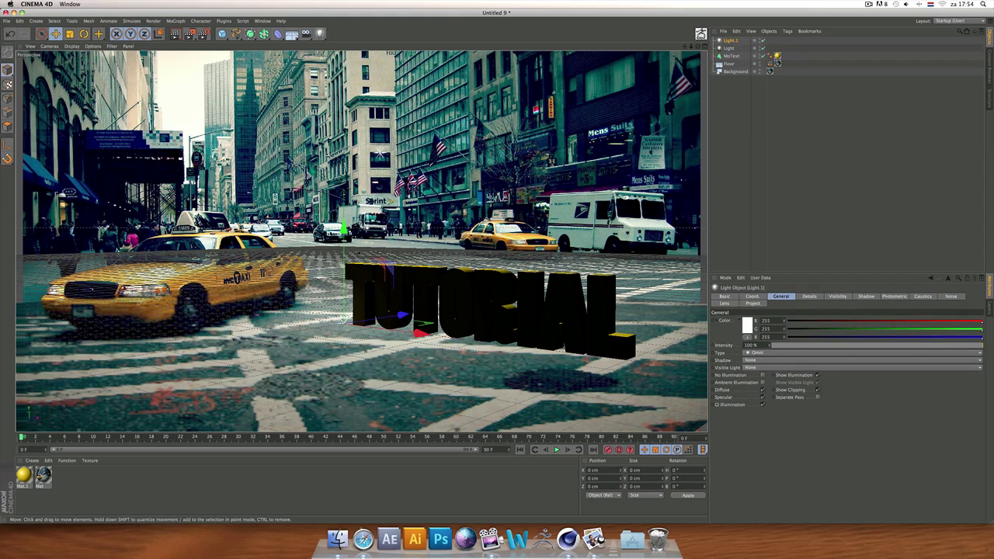
pyautogui.moveTo(344, 230); pyautogui.dragTo(344, 114)
pyautogui.moveTo(402, 209); pyautogui.dragTo(291, 202)
pyautogui.moveTo(225, 102); pyautogui.dragTo(225, 69)
pyautogui.hotkey('ctrl', 'r')
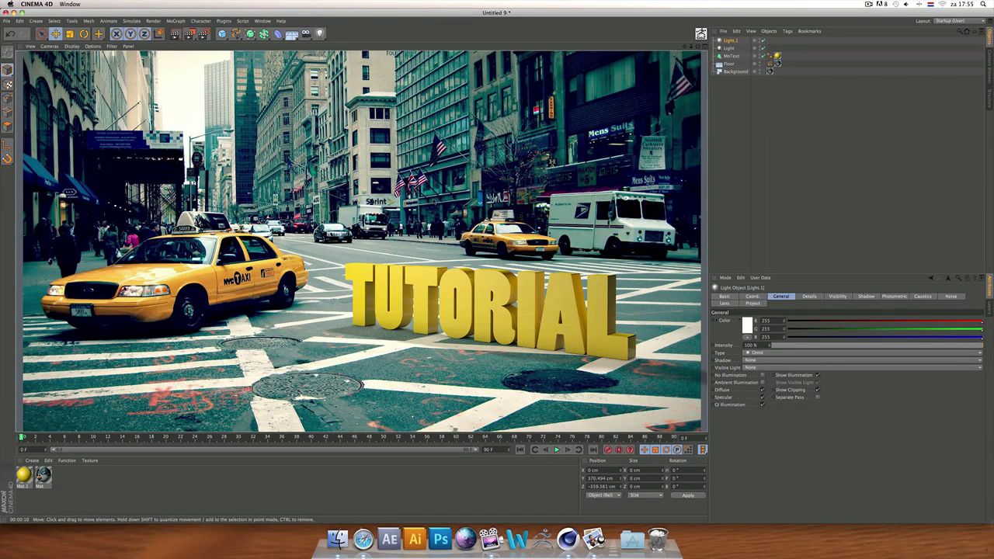
pyautogui.click(816, 156)
# - Move the second light farther out past the end of the text, to about X 643, Y 392, Z -876 cm, and render a preview
pyautogui.click(730, 39)
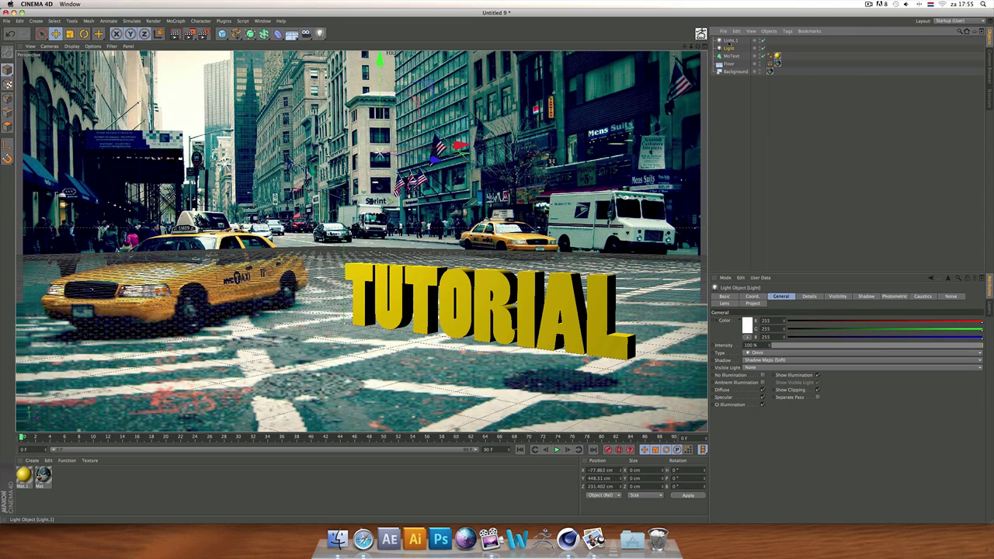
pyautogui.press('F5')
pyautogui.scroll(-10, 545, 223)
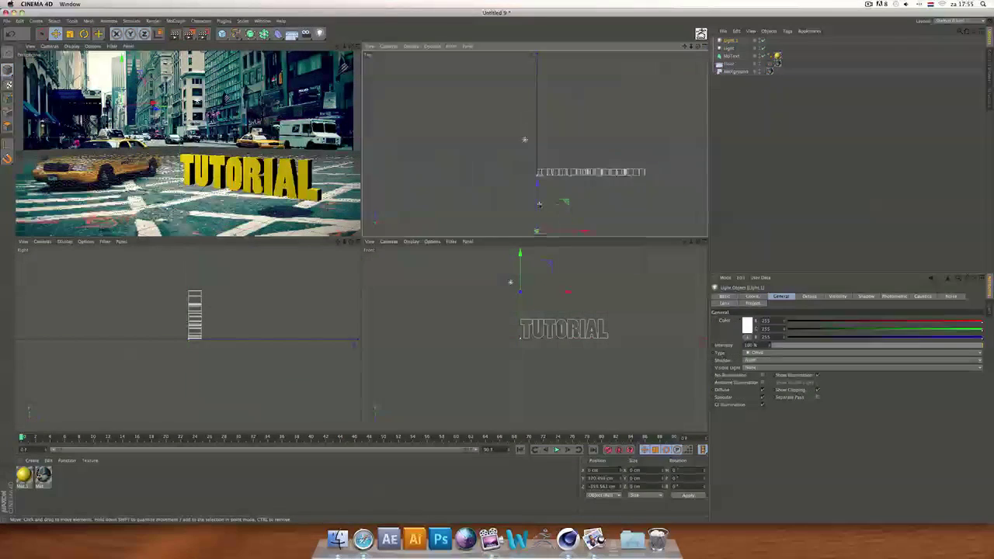
pyautogui.moveTo(539, 207); pyautogui.dragTo(600, 254)
pyautogui.scroll(-6, 552, 176)
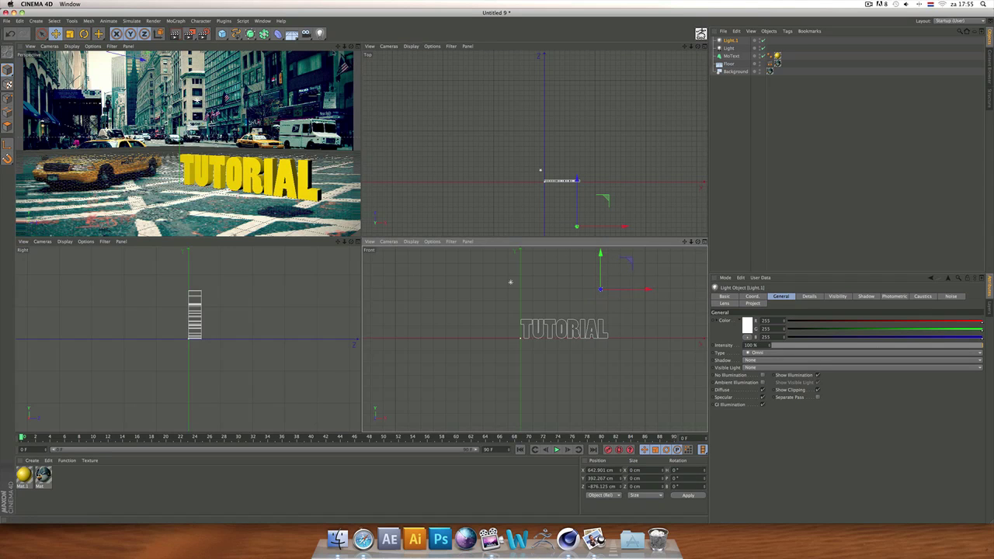
pyautogui.click(358, 46)
pyautogui.press('super+r')
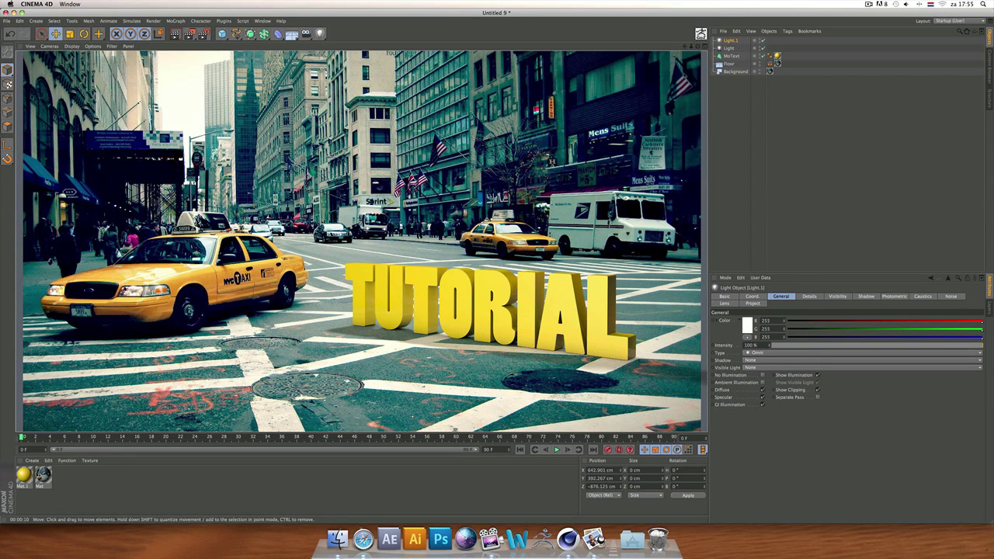
# - Set the first light's shadow density to 150% and render the perspective view as a preview
pyautogui.click(730, 48)
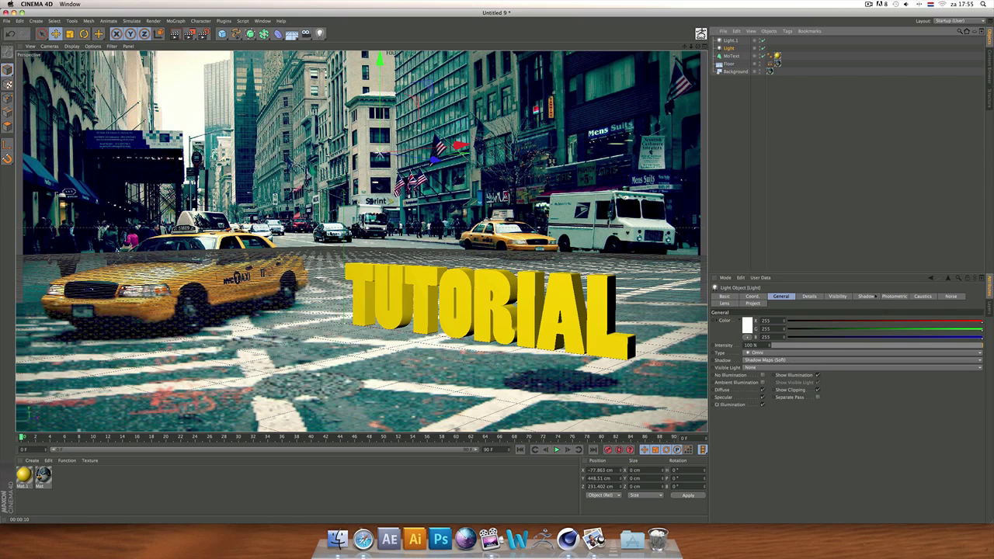
pyautogui.click(866, 297)
pyautogui.moveTo(770, 332); pyautogui.dragTo(728, 332)
pyautogui.write('150')
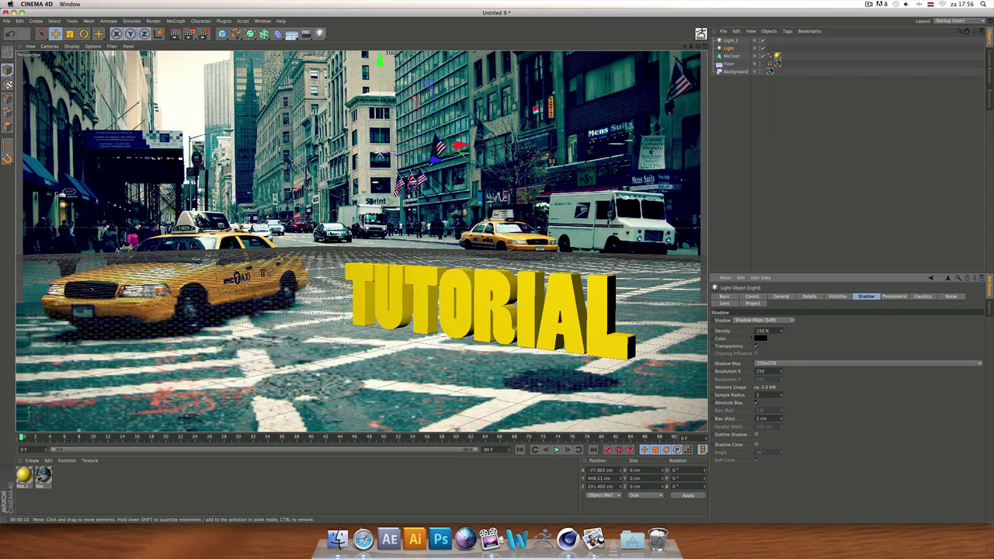
pyautogui.click(479, 207)
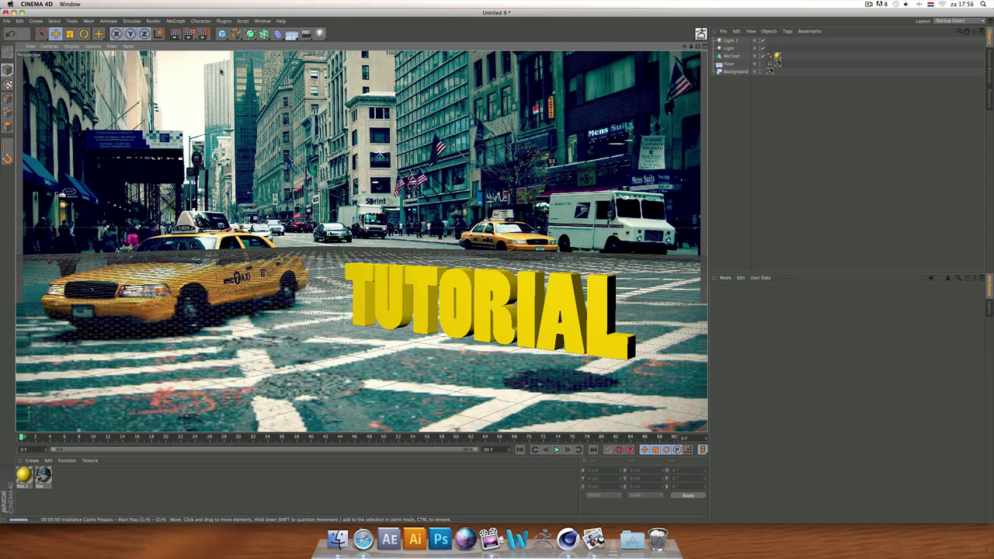
pyautogui.click(174, 34)
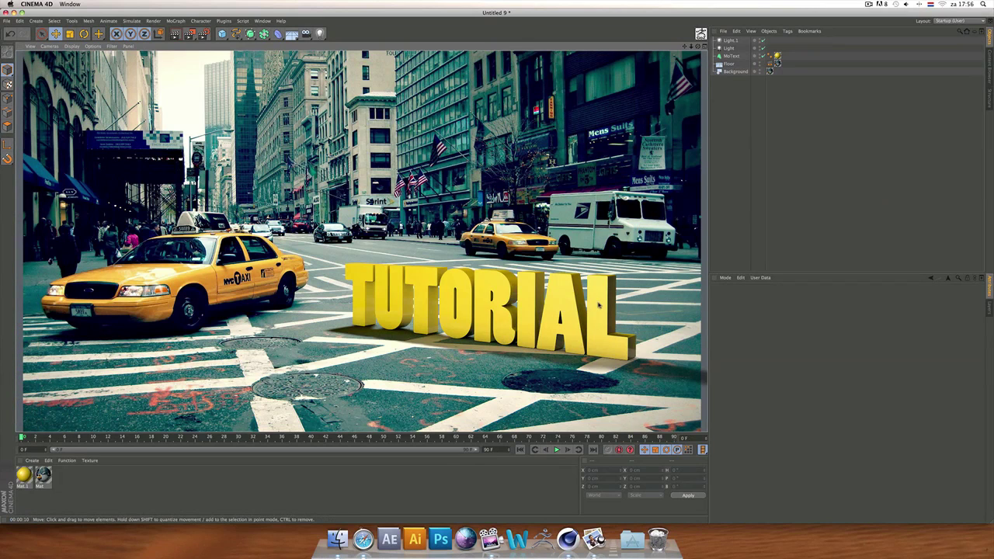
# - Set the yellow material's Reflection Brightness to 20%, change its Mix Strength and render the perspective view as a preview
pyautogui.click(575, 313)
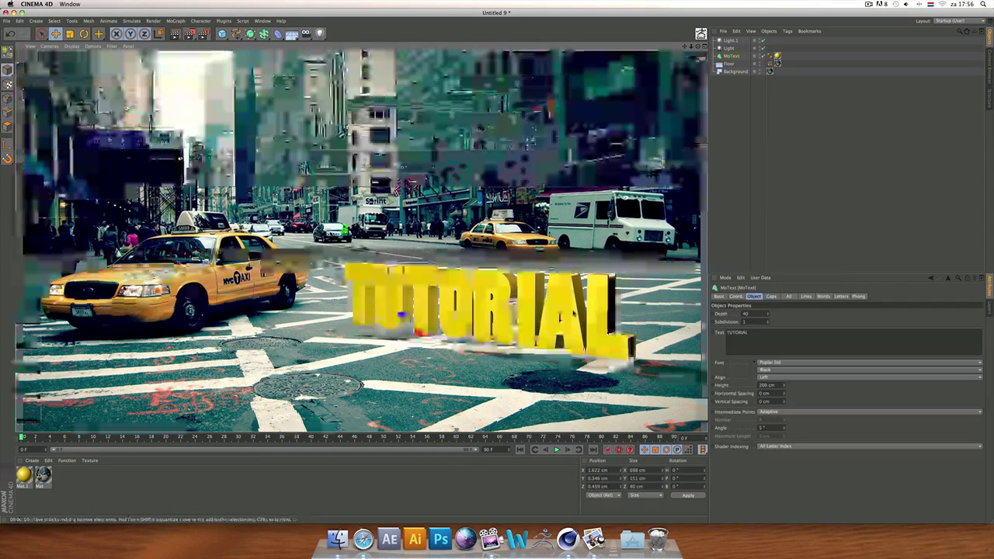
pyautogui.doubleClick(23, 474)
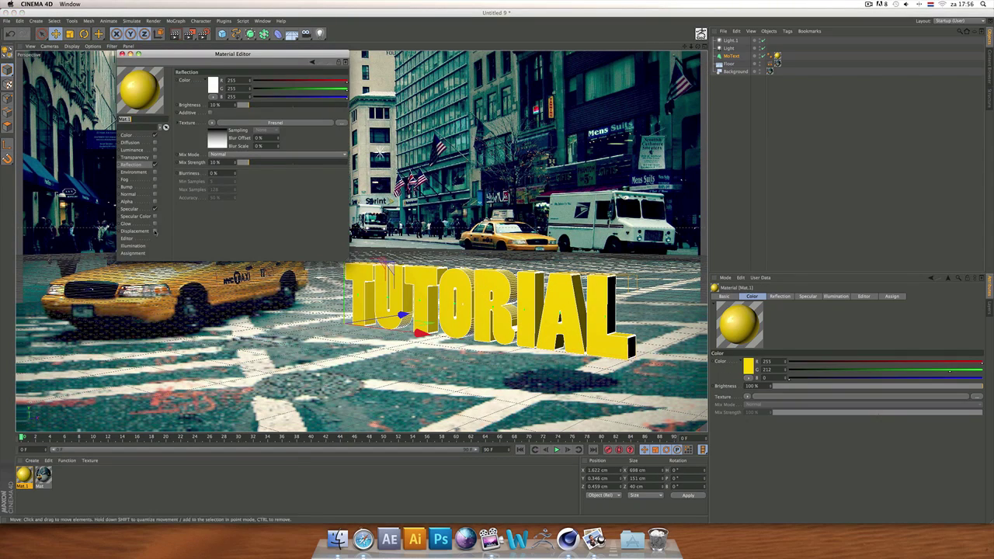
pyautogui.moveTo(225, 105); pyautogui.dragTo(191, 106)
pyautogui.write('20')
pyautogui.moveTo(224, 163); pyautogui.dragTo(159, 160)
pyautogui.write('2')
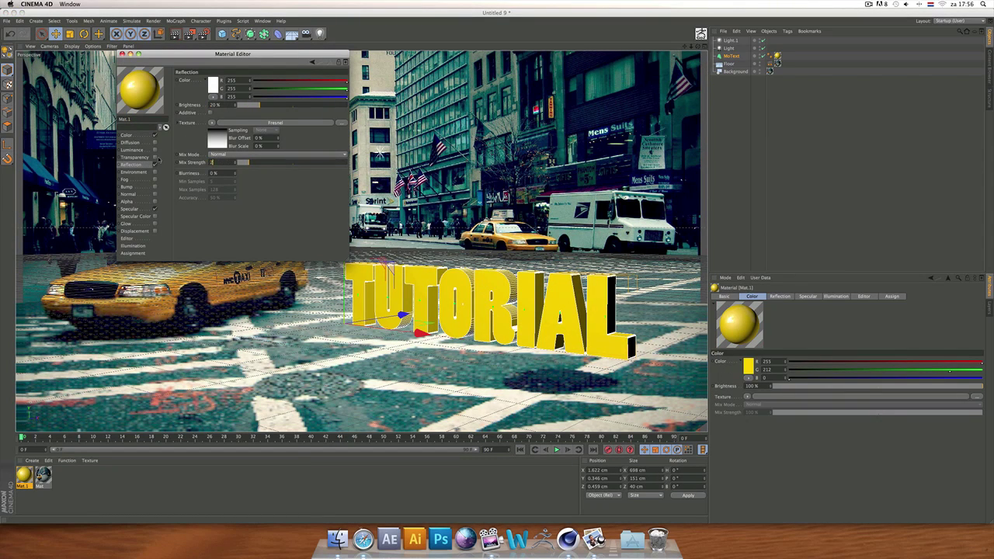
pyautogui.click(121, 54)
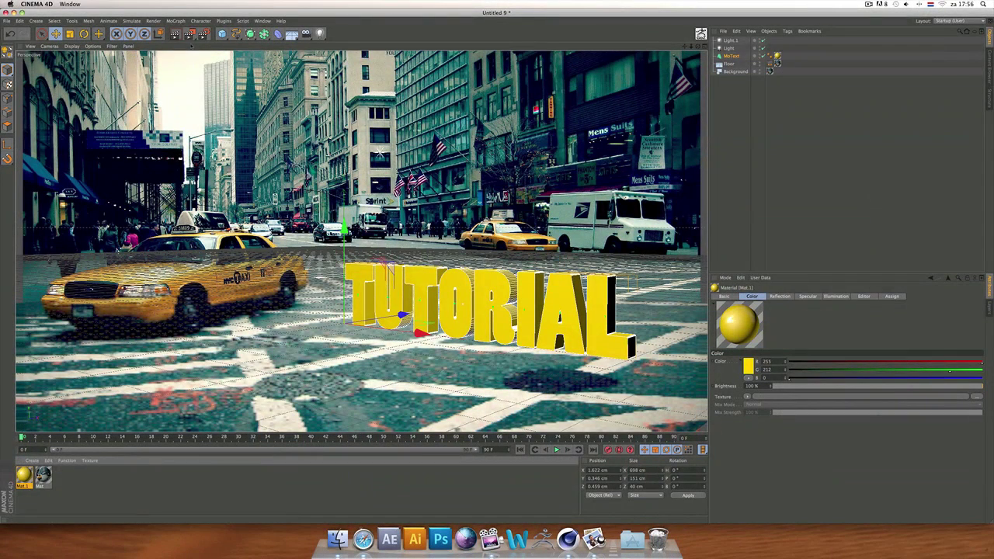
pyautogui.click(175, 34)
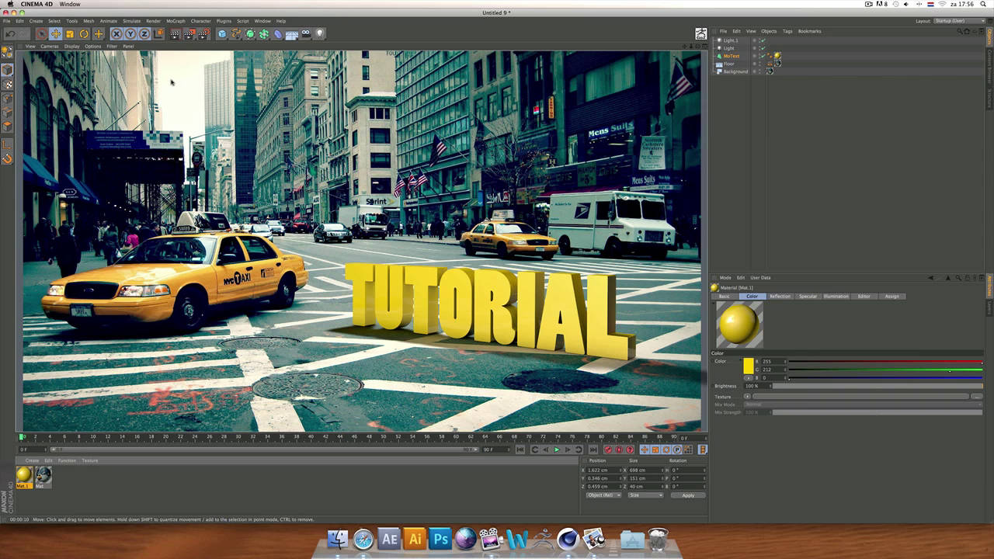
pyautogui.click(197, 86)
pyautogui.click(197, 85)
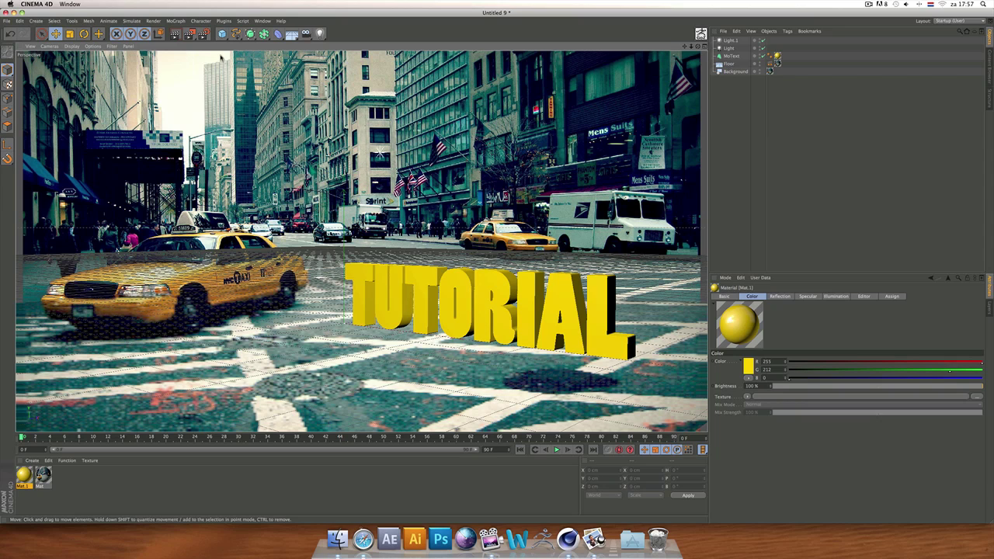
# - Add a third light and place it above and in front of the text at about Y 430, Z -413 cm
pyautogui.click(319, 33)
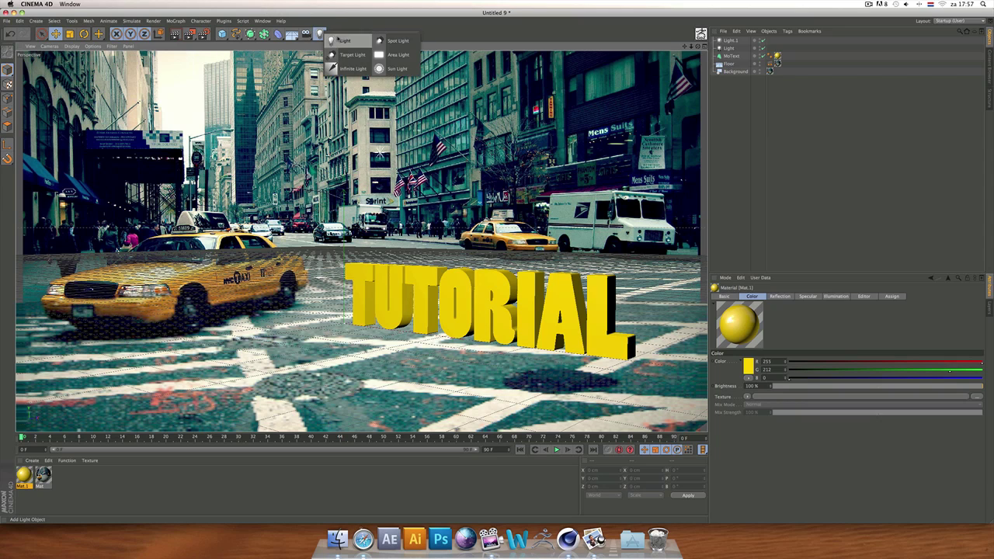
pyautogui.click(340, 41)
pyautogui.moveTo(345, 226); pyautogui.dragTo(345, 64)
pyautogui.click(704, 46)
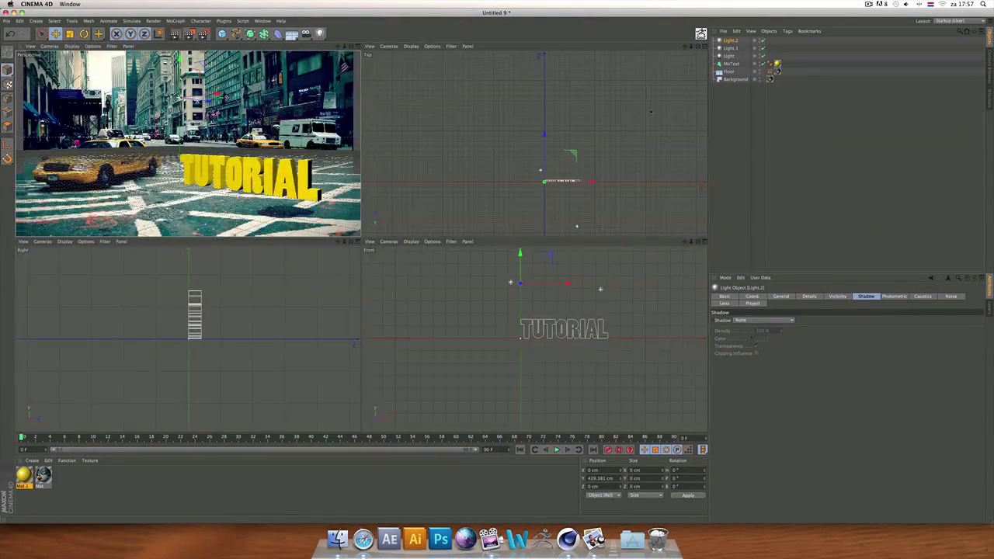
pyautogui.moveTo(544, 168); pyautogui.dragTo(548, 203)
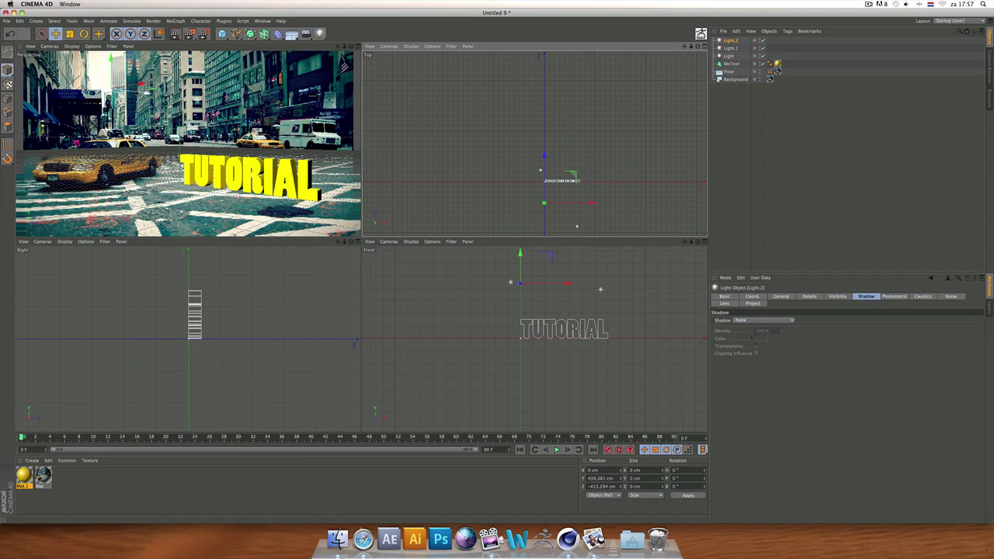
# - Move the third light high up and far behind the text, to about X -1737, Y 1147, Z 741 cm
pyautogui.moveTo(145, 92); pyautogui.dragTo(99, 39)
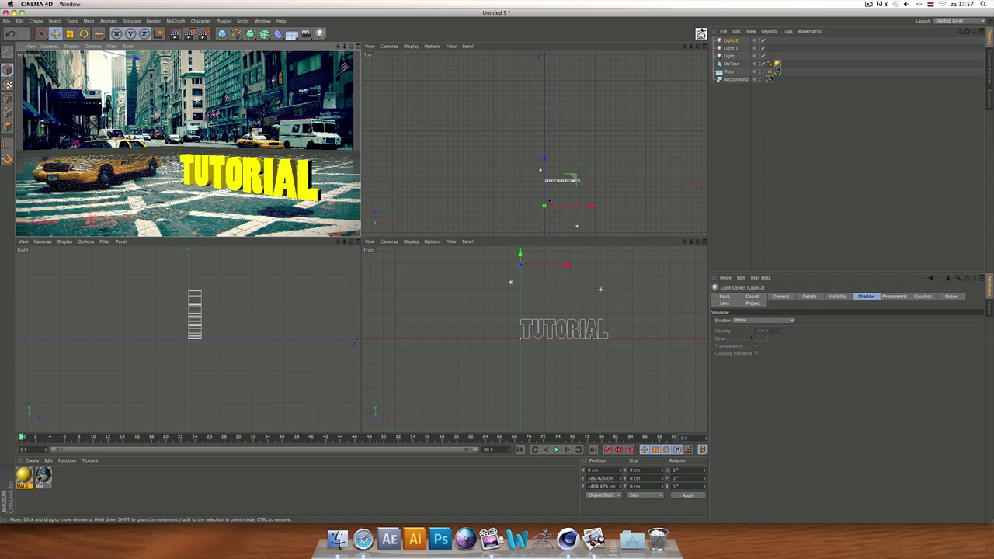
pyautogui.moveTo(549, 202); pyautogui.dragTo(466, 148)
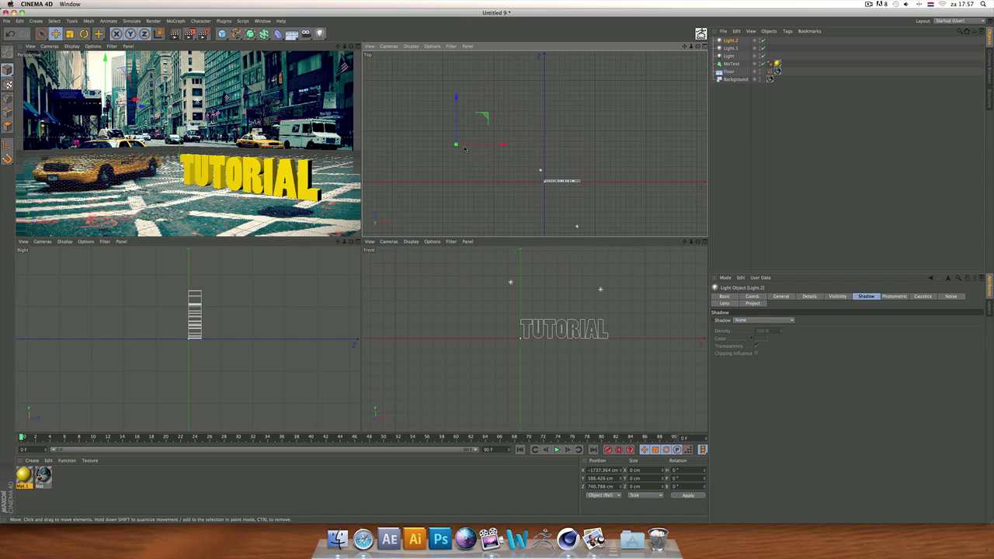
pyautogui.moveTo(106, 84); pyautogui.dragTo(107, 33)
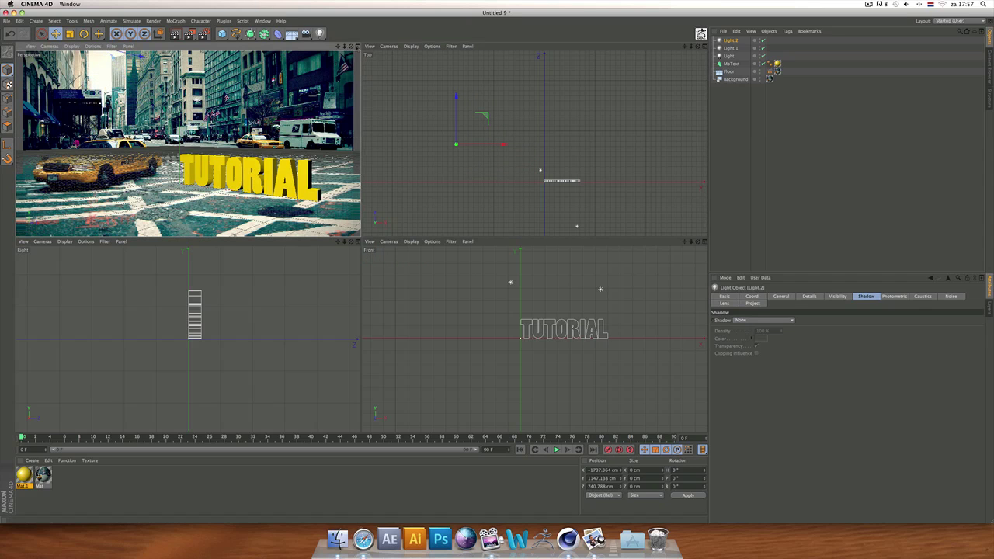
# - Give the third light the Sun 2 lens glow and render the enlarged perspective view as a preview
pyautogui.click(355, 46)
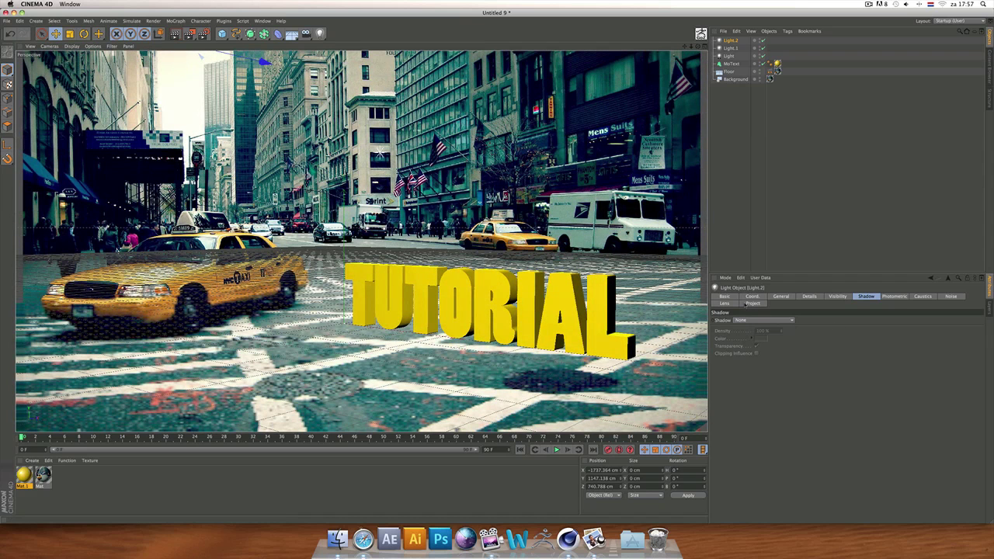
pyautogui.click(716, 303)
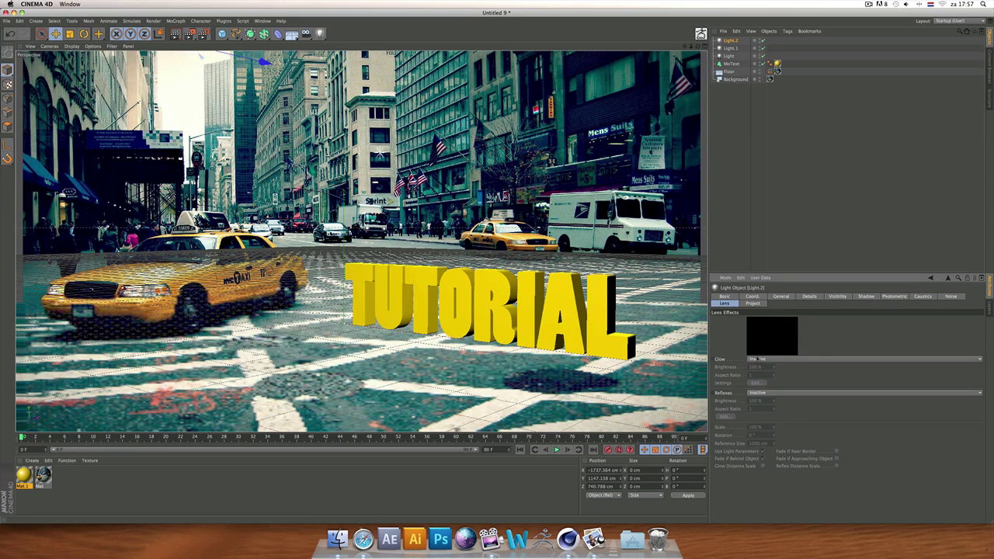
pyautogui.click(762, 359)
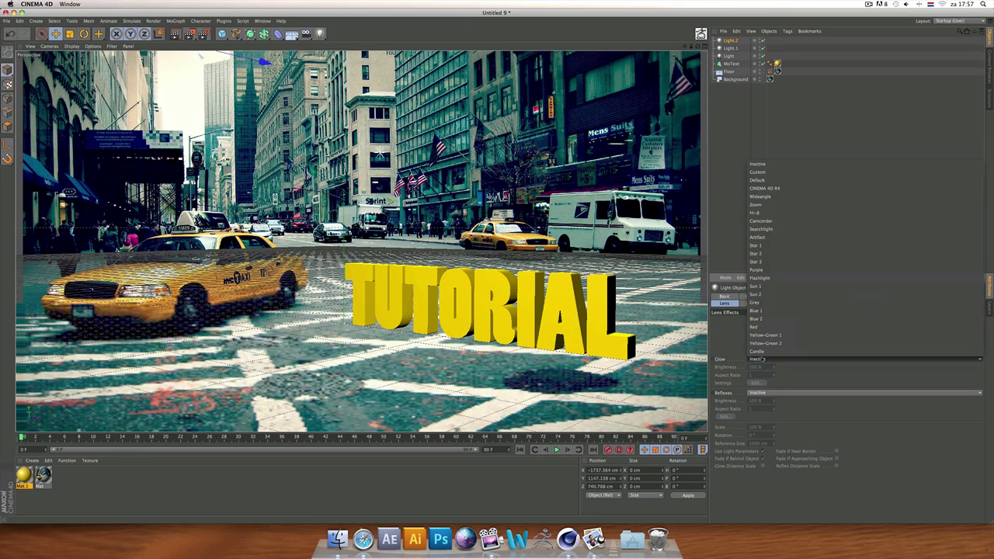
pyautogui.click(761, 296)
pyautogui.hotkey('ctrl', 'r')
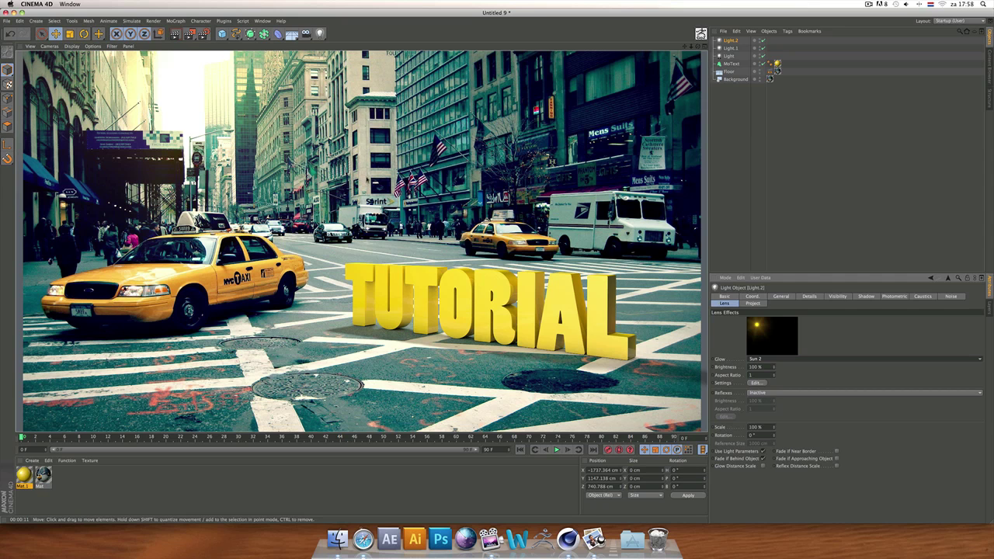
# - Switch the second light off and back on to check its contribution to the text's lighting
pyautogui.click(734, 55)
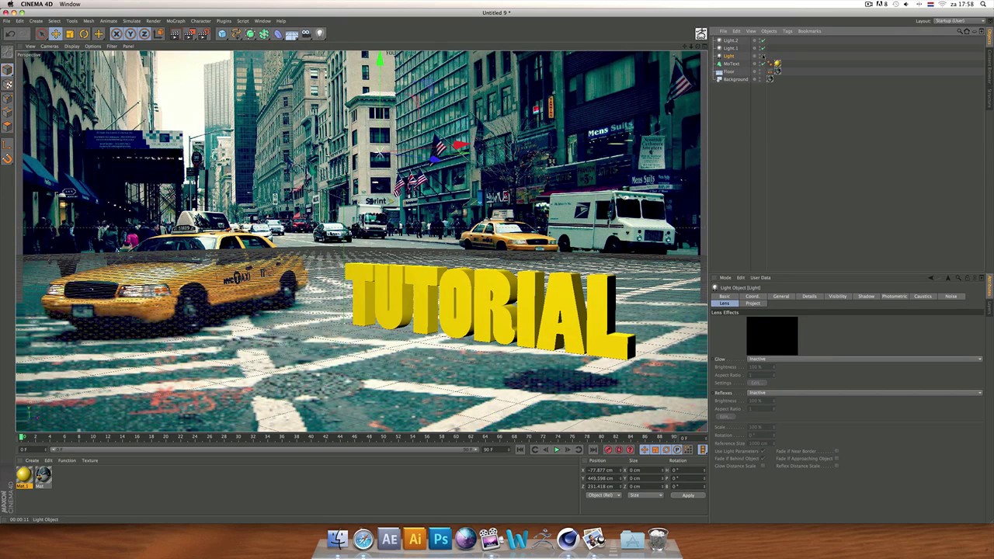
pyautogui.click(763, 48)
pyautogui.click(763, 48)
pyautogui.click(763, 49)
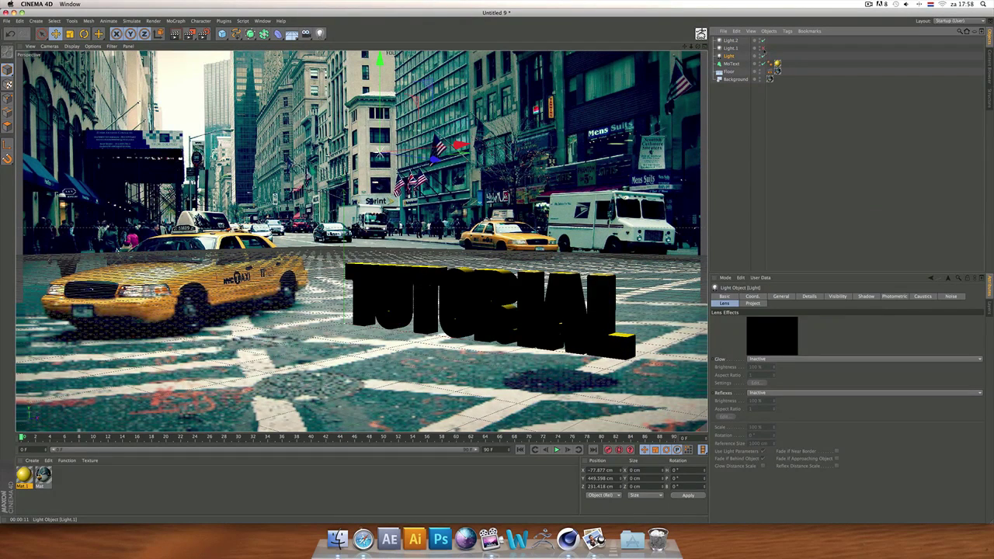
pyautogui.click(764, 48)
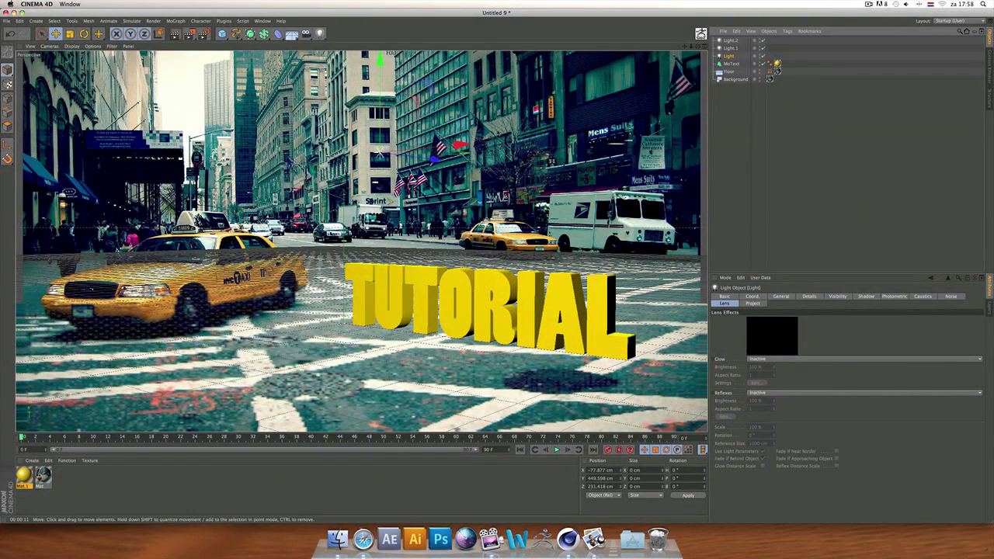
# - Try the Star 2 and Flashlight lens reflexes on the first light and reset its reflexes to Inactive
pyautogui.click(752, 359)
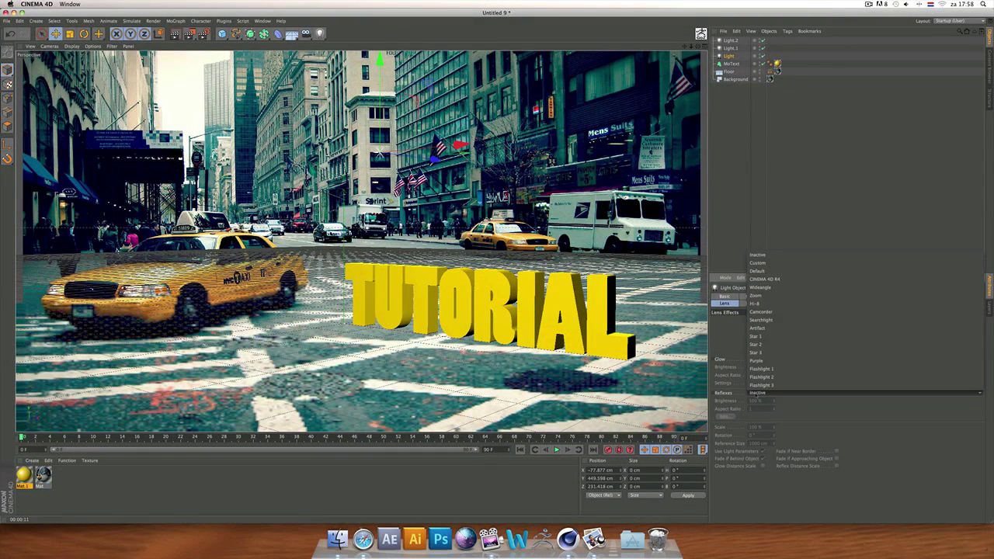
pyautogui.click(762, 346)
pyautogui.click(762, 393)
pyautogui.click(766, 381)
pyautogui.click(766, 394)
pyautogui.click(765, 372)
pyautogui.click(766, 393)
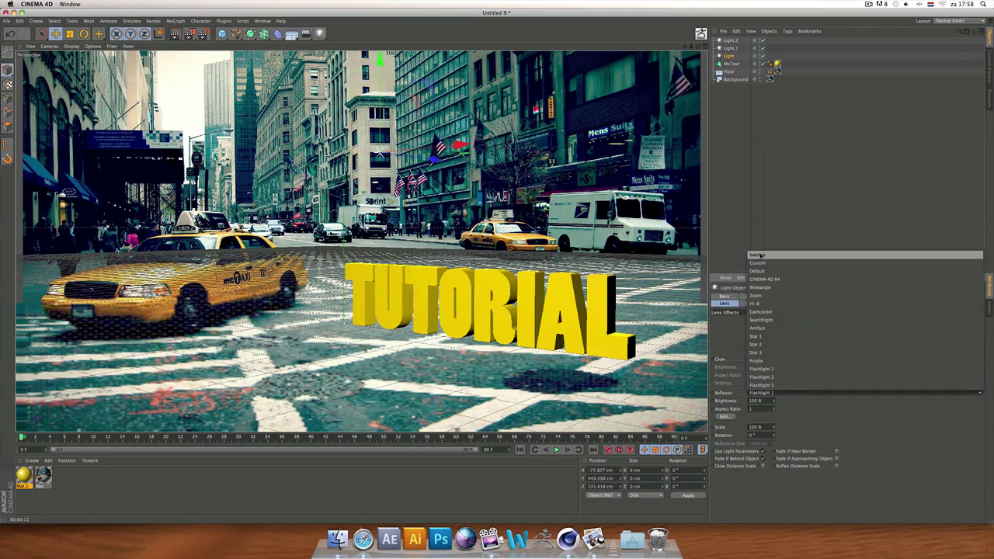
pyautogui.click(761, 260)
# - Set the third light's lens reflexes to Star 2 and render the perspective view as a preview
pyautogui.click(725, 40)
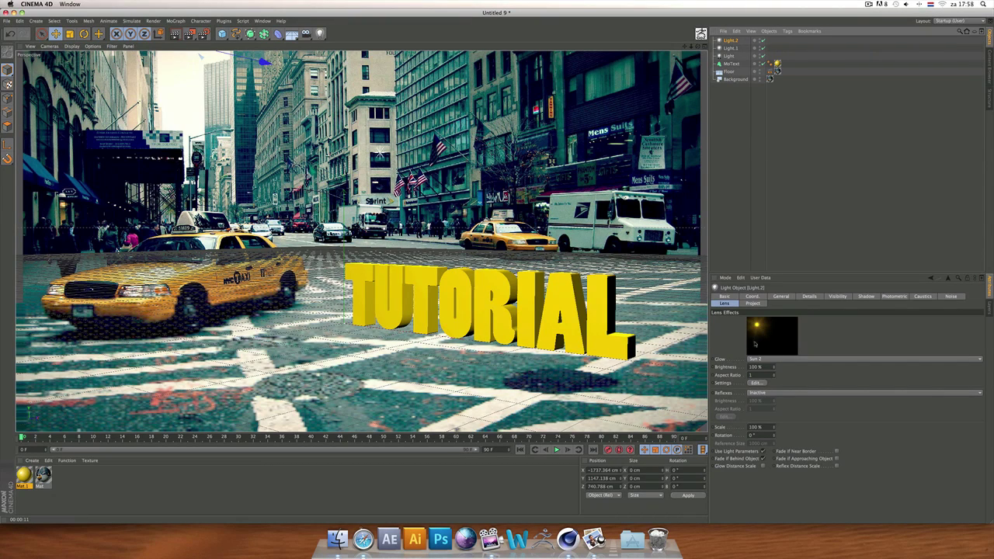
pyautogui.click(754, 393)
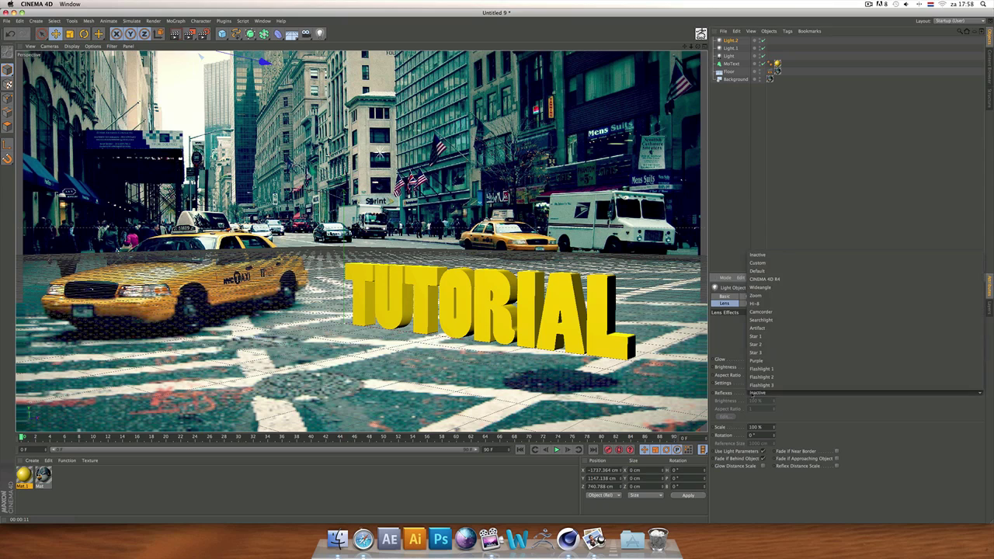
pyautogui.click(765, 347)
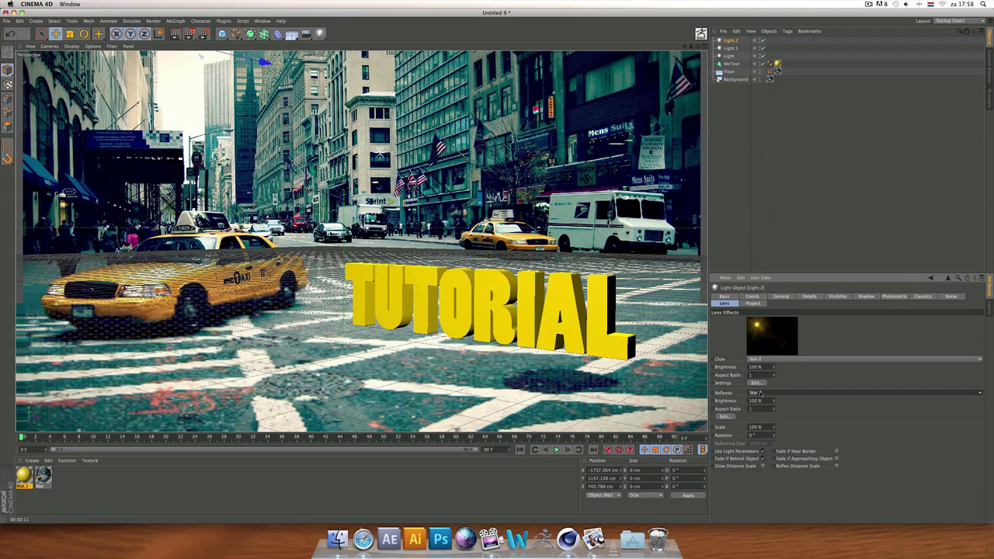
pyautogui.click(176, 34)
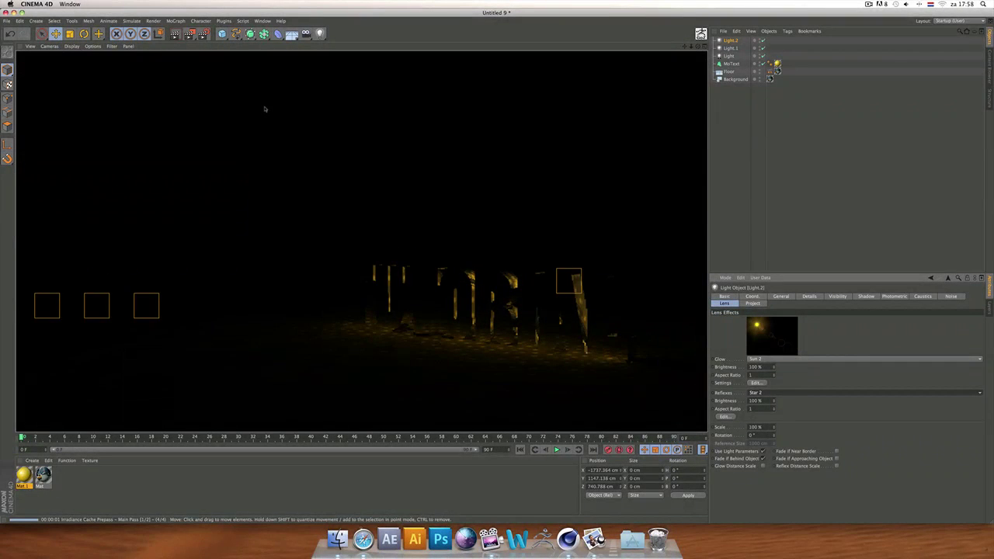